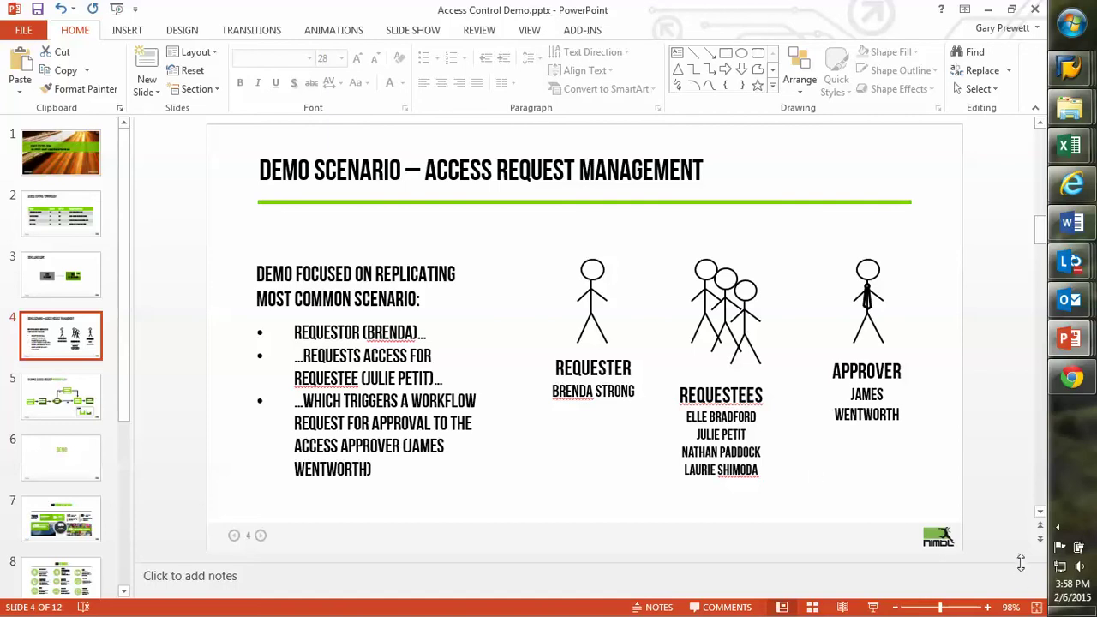
- Minimize PowerPoint, open the GRC End User Launchpad shortcut, and widen the Chrome window
{"action": "left_click", "coordinate": [1090, 611]}
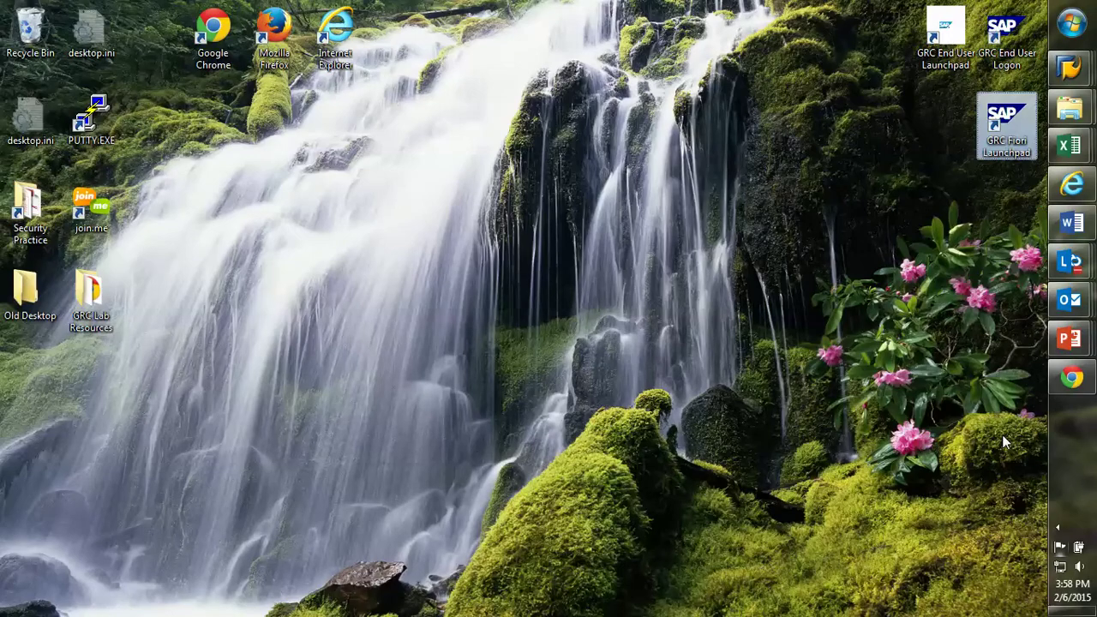
{"action": "left_click", "coordinate": [949, 50]}
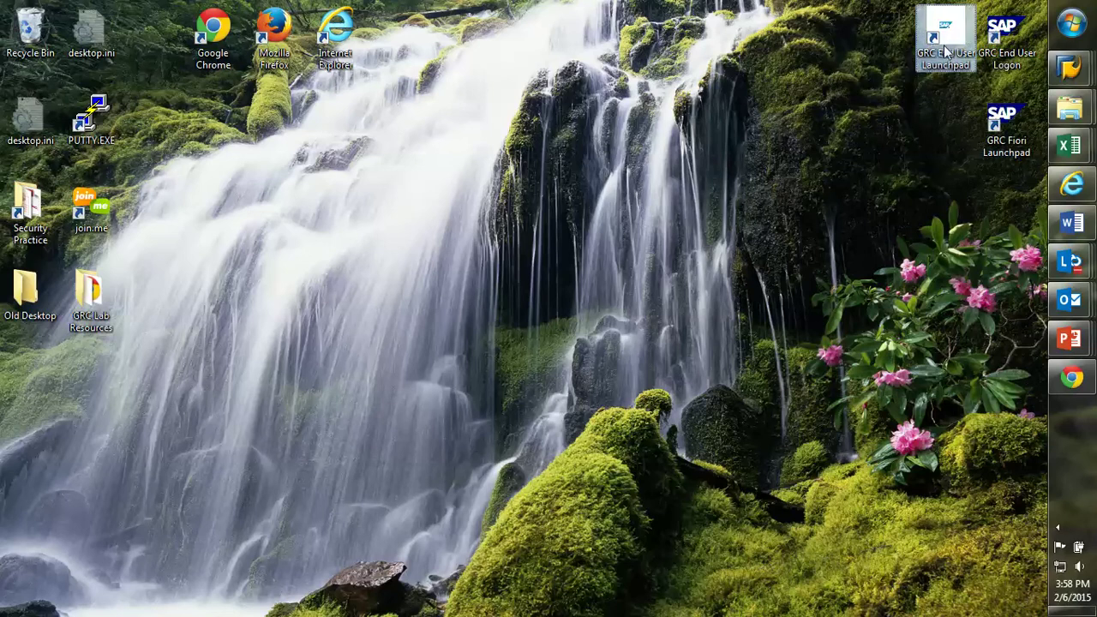
{"action": "double_click", "coordinate": [950, 45]}
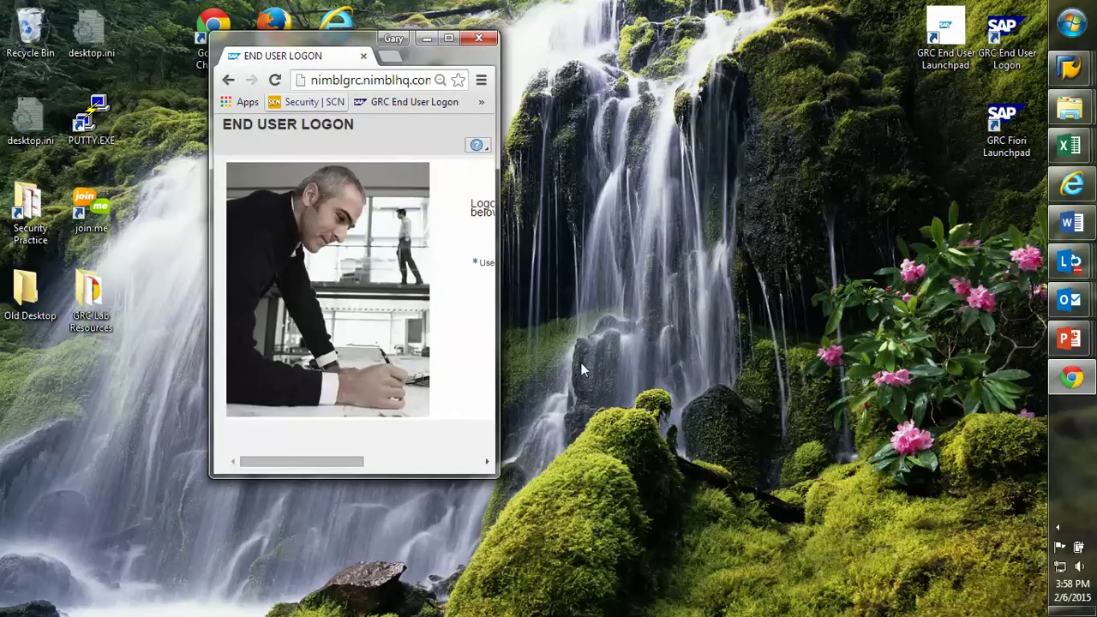
{"action": "left_click_drag", "start_coordinate": [499, 362], "coordinate": [750, 358]}
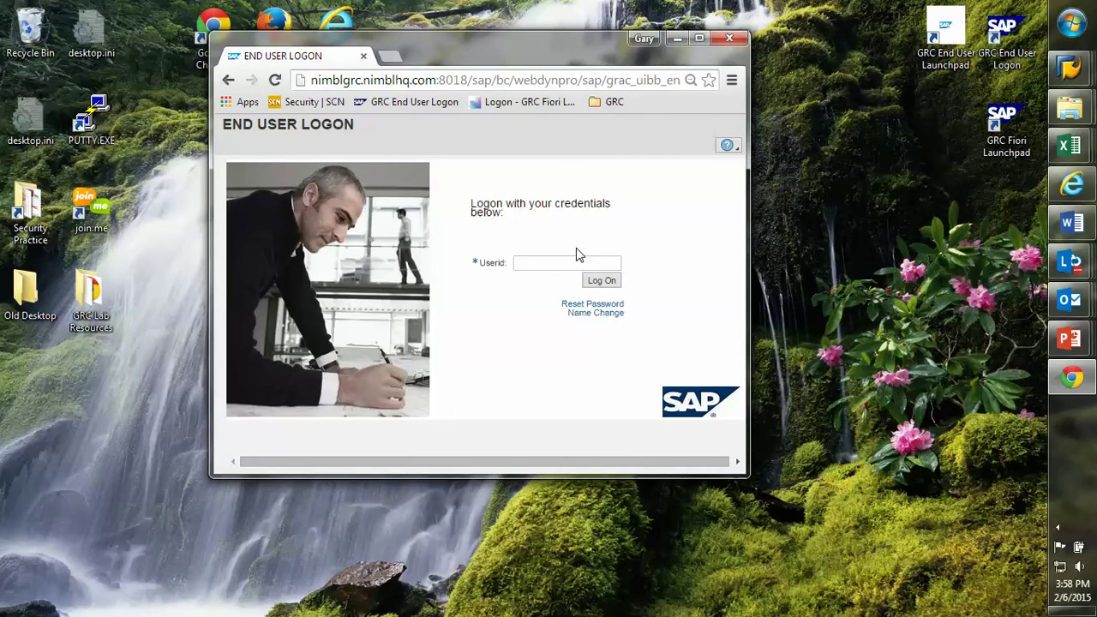
- Log on to GRC Access Control with the requester's user id
{"action": "left_click", "coordinate": [567, 260]}
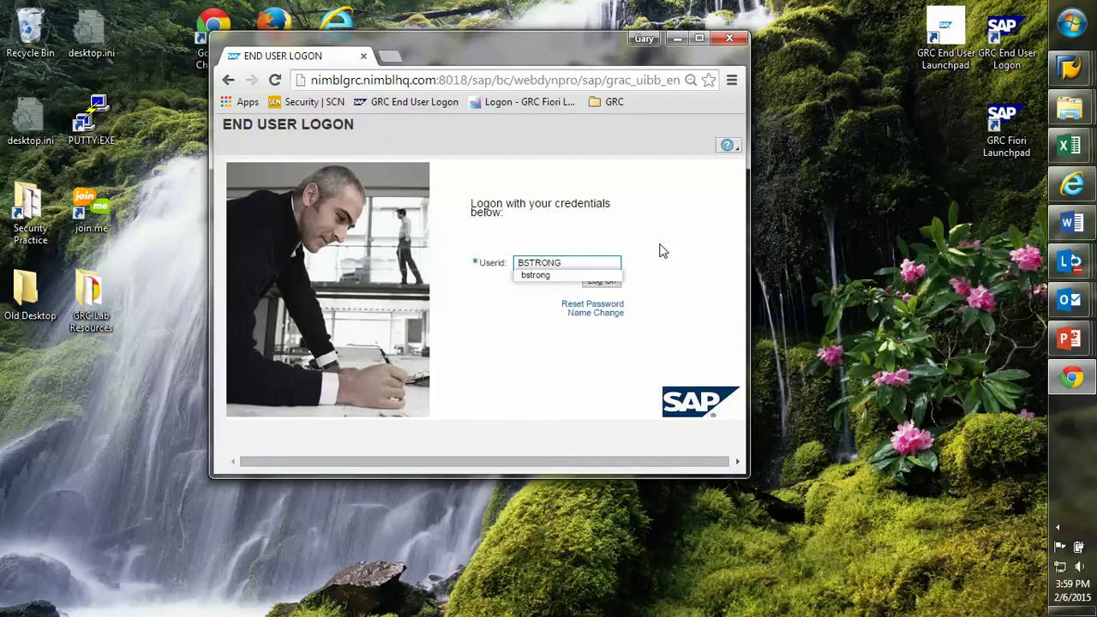
{"action": "key", "text": "Escape"}
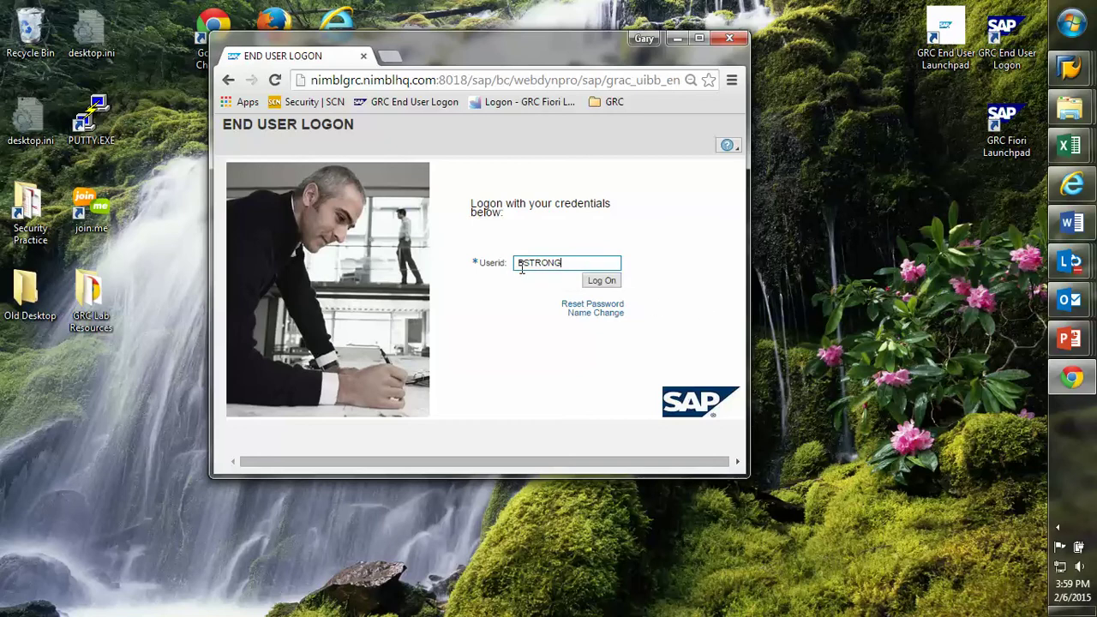
{"action": "left_click", "coordinate": [601, 281]}
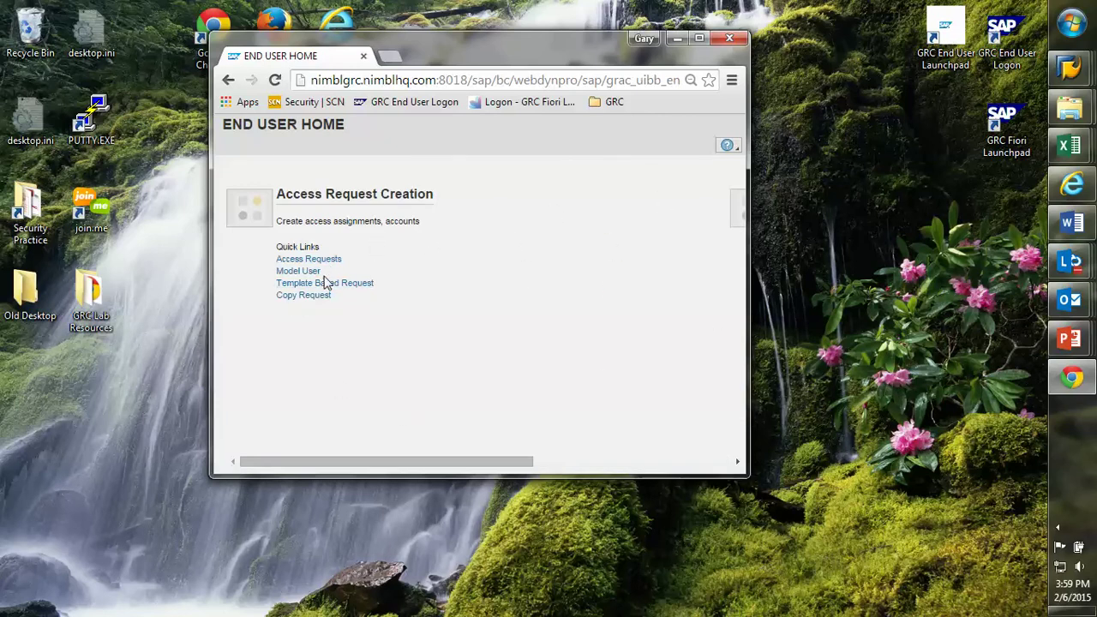
{"action": "left_click_drag", "start_coordinate": [507, 462], "coordinate": [735, 483]}
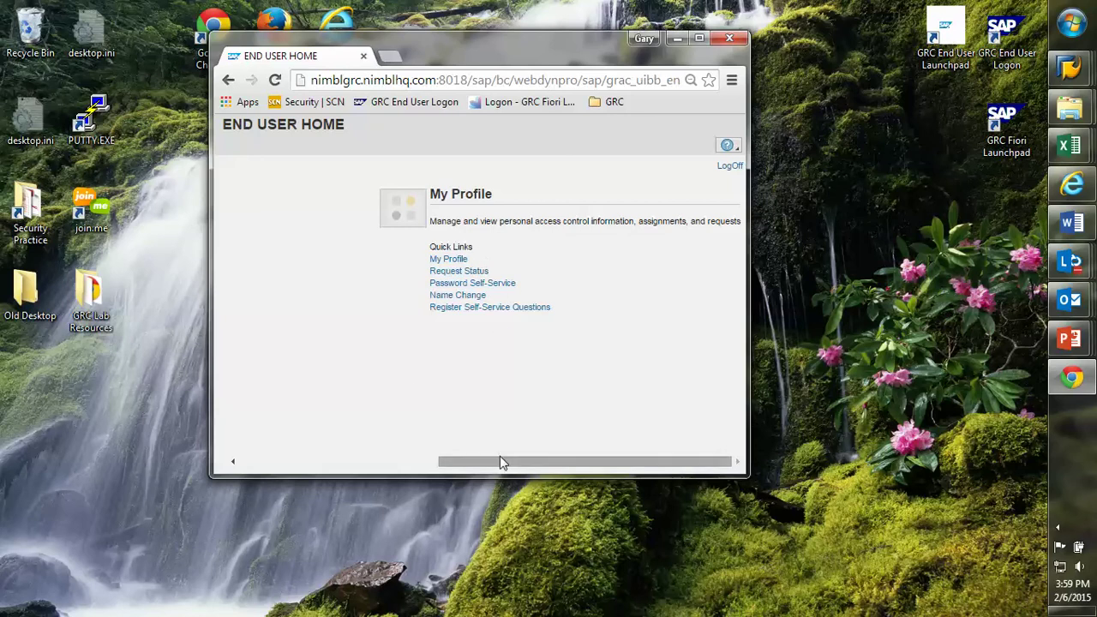
{"action": "left_click_drag", "start_coordinate": [503, 460], "coordinate": [306, 455]}
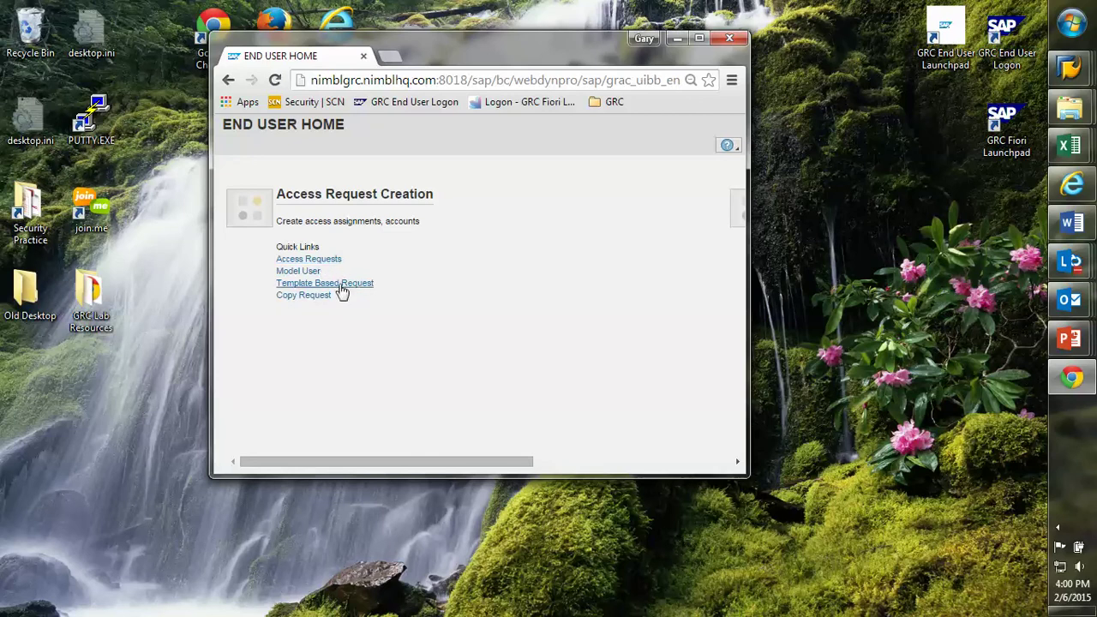
- Start a template-based request with the ESS USER template and advance to Select User
{"action": "left_click", "coordinate": [341, 286]}
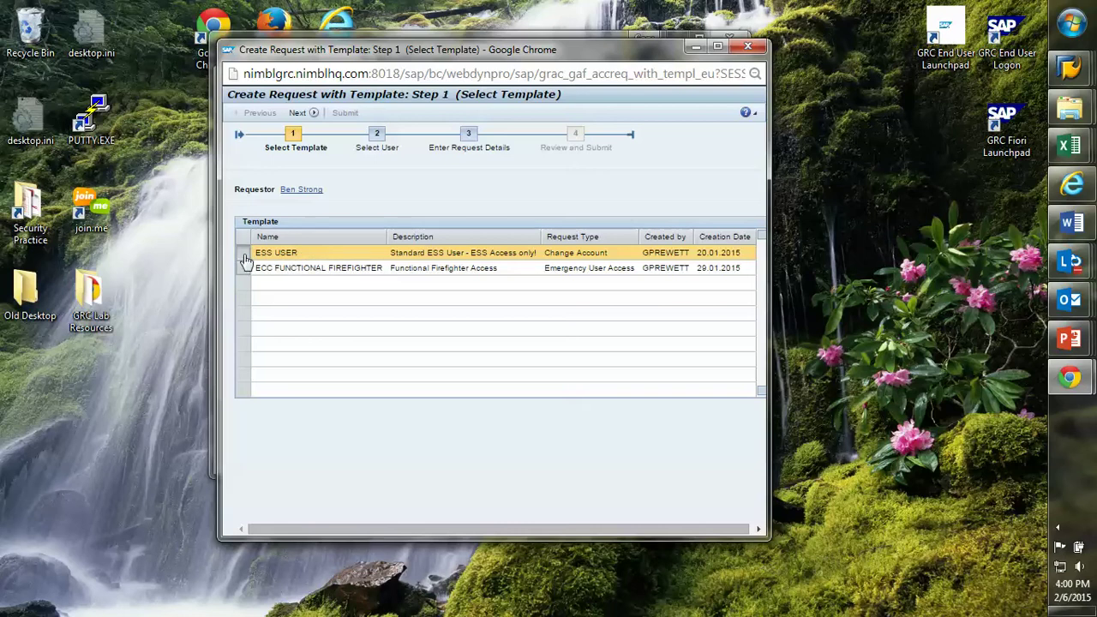
{"action": "left_click", "coordinate": [314, 117]}
- Set Request For to Other, look up the requestee's user id to fill their details, and continue
{"action": "left_click", "coordinate": [411, 224]}
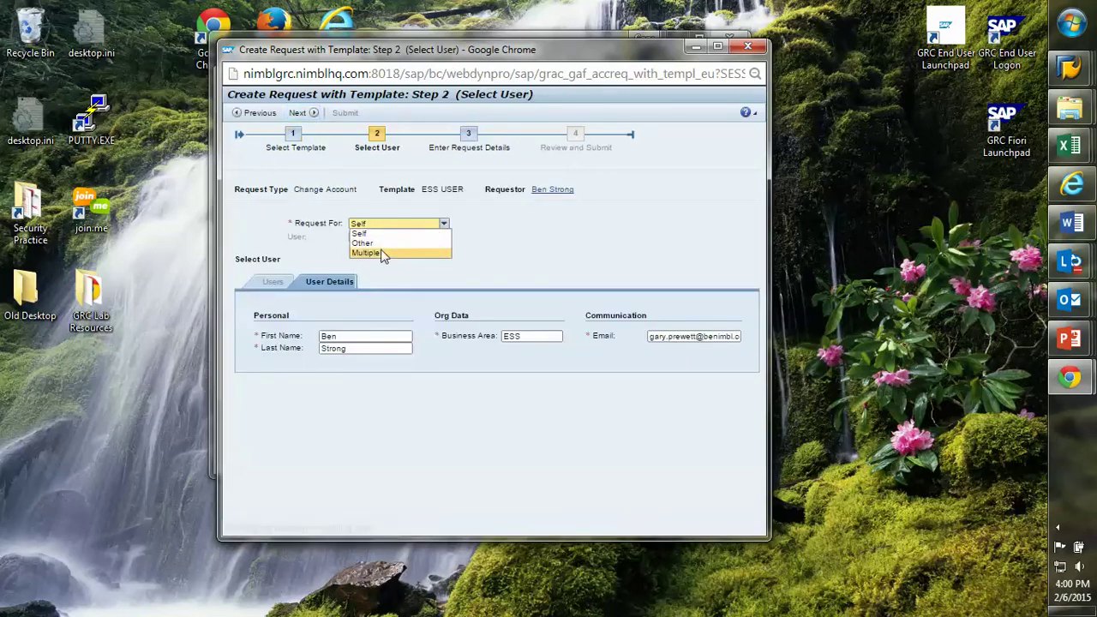
{"action": "left_click", "coordinate": [385, 245]}
{"action": "left_click", "coordinate": [387, 237]}
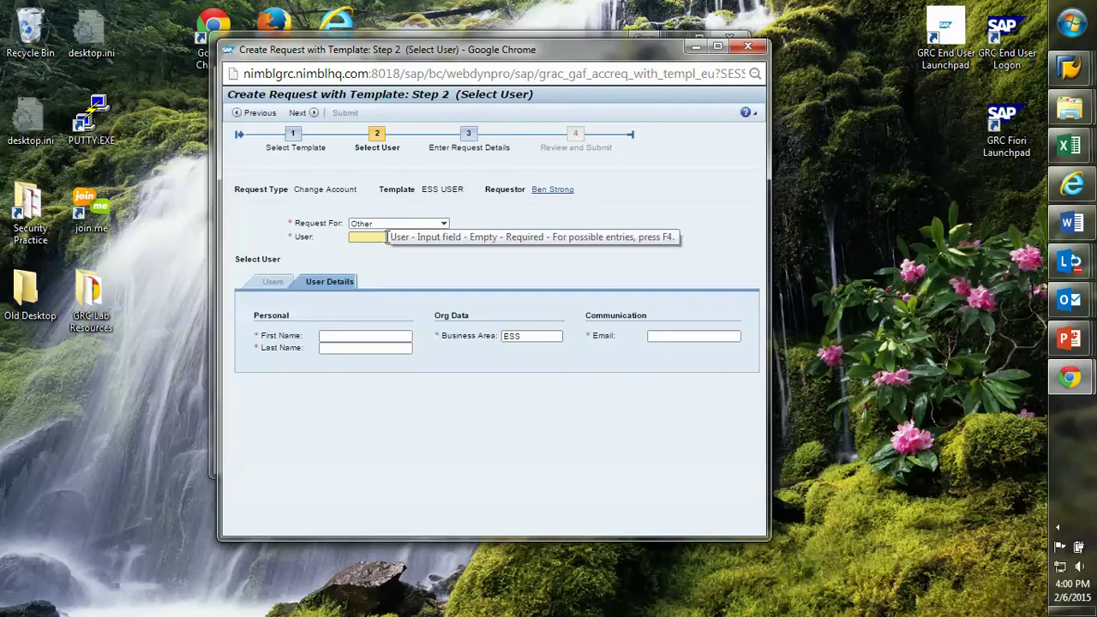
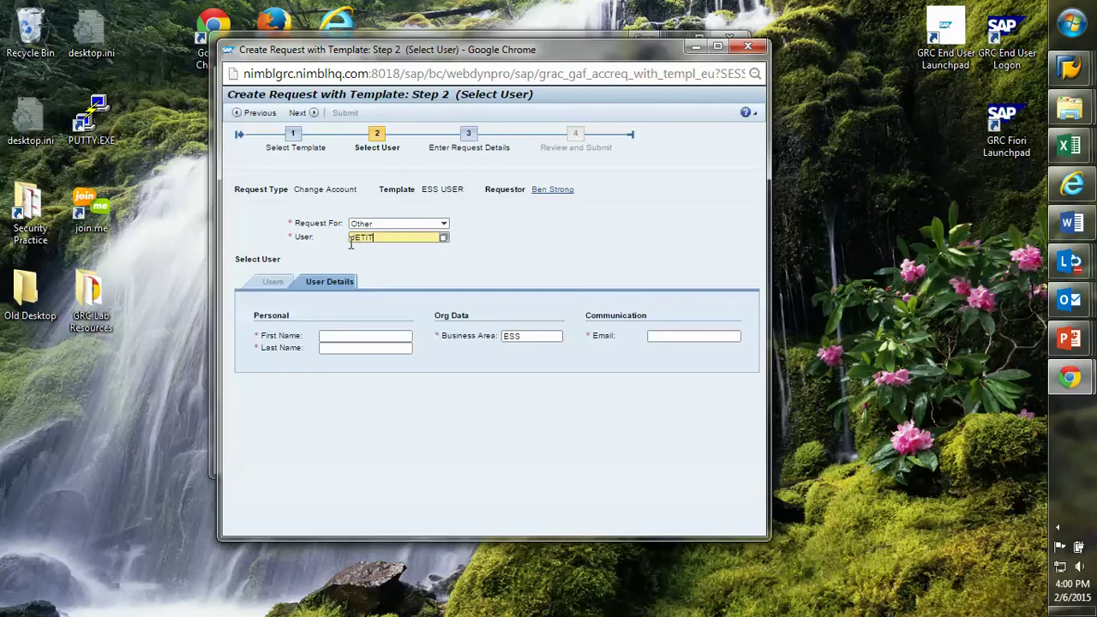
{"action": "key", "text": "Return"}
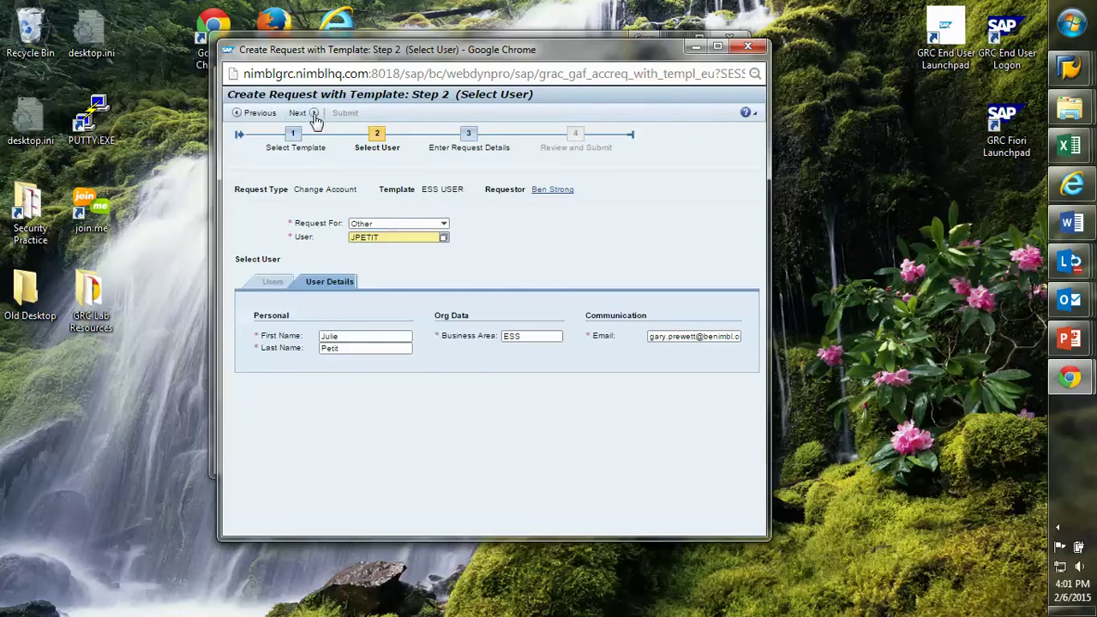
{"action": "left_click", "coordinate": [307, 114]}
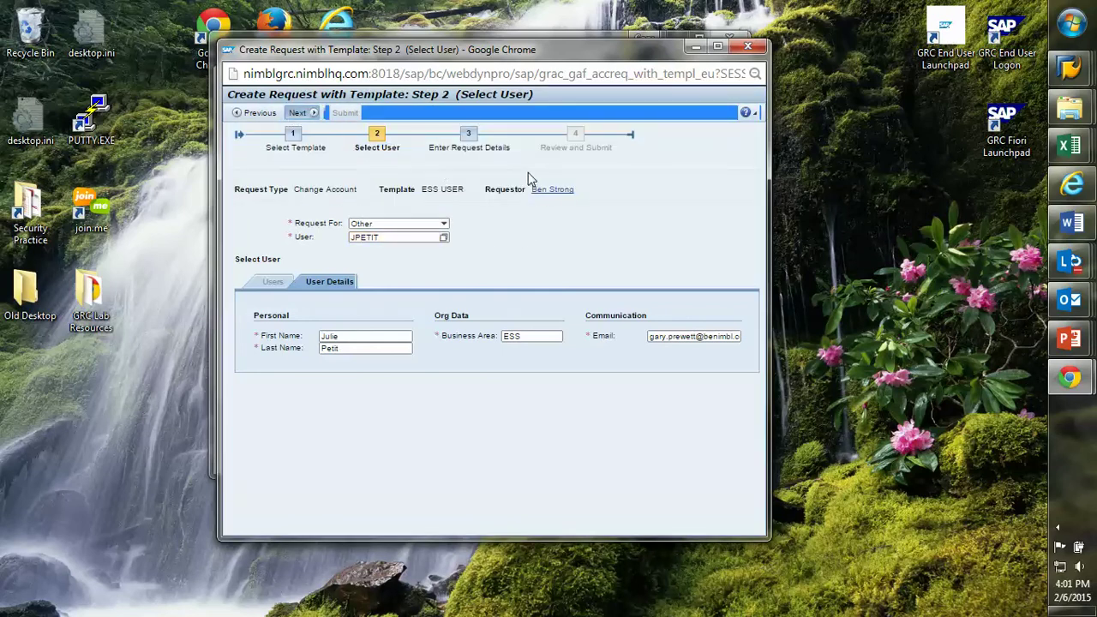
- Enter 'Needed for timesheet entry' as the request reason and proceed to Review and Submit
{"action": "left_click", "coordinate": [307, 114]}
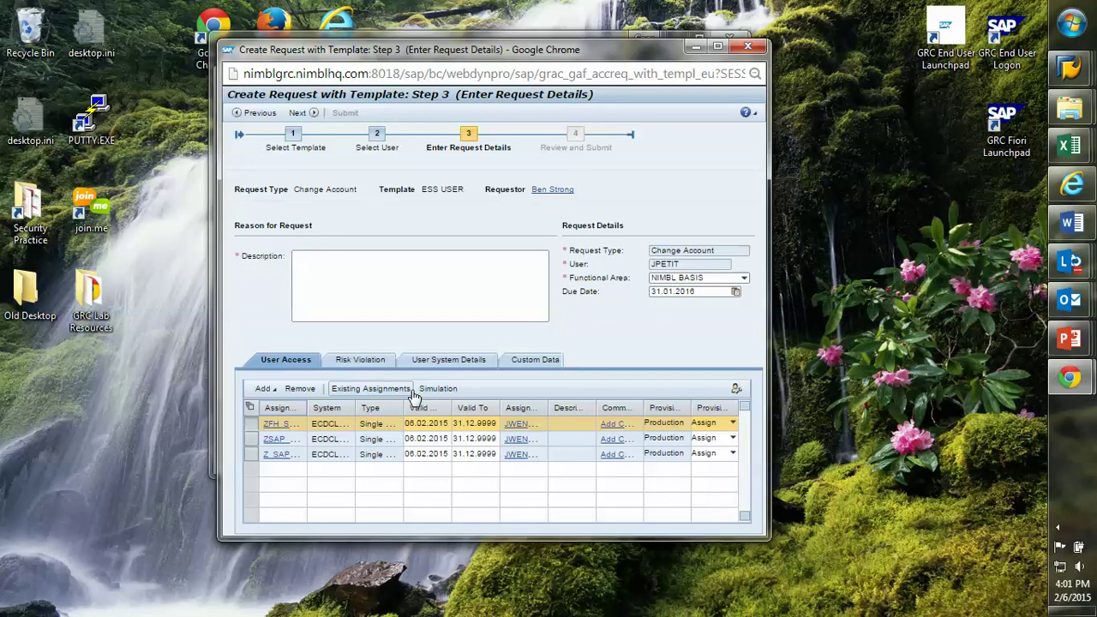
{"action": "left_click", "coordinate": [334, 278]}
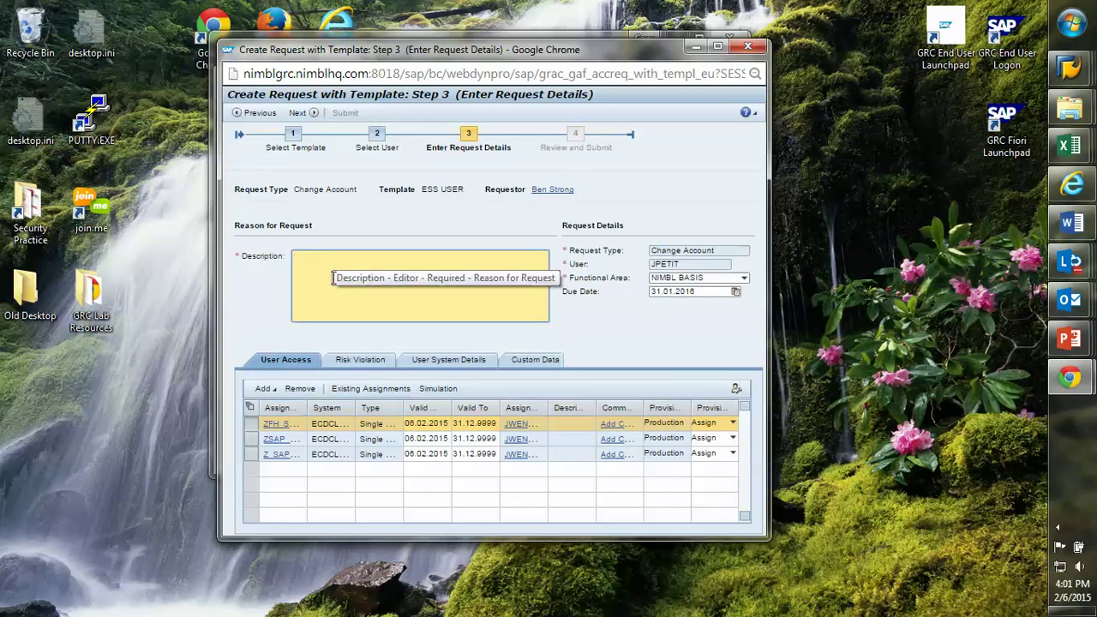
{"action": "type", "text": "Needed for timesheet entry"}
{"action": "left_click", "coordinate": [306, 115]}
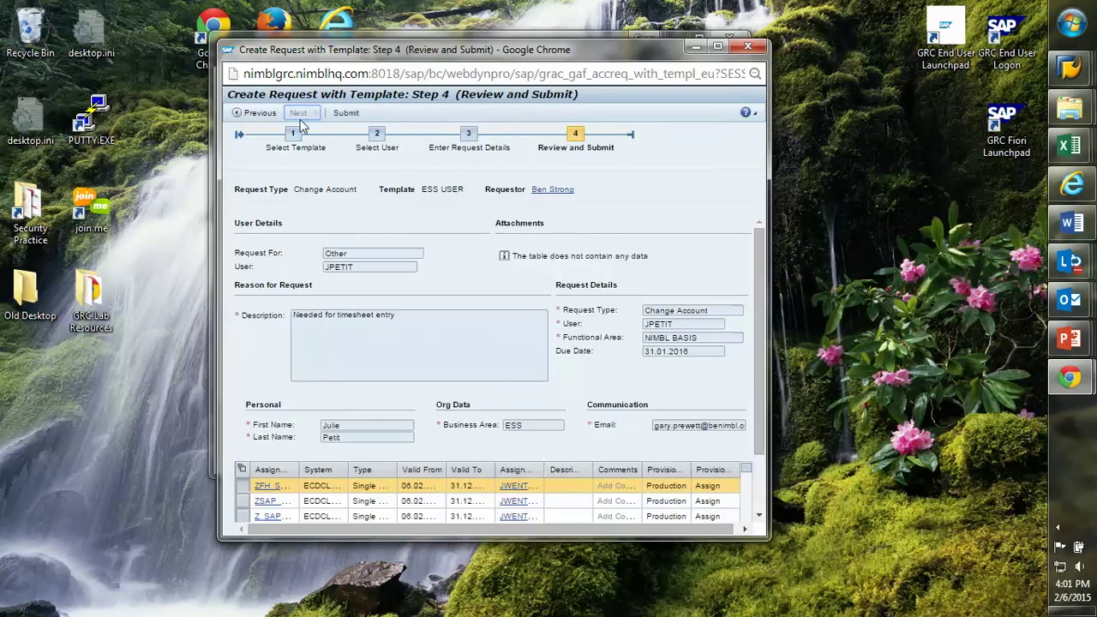
- Submit the access request, note number 112, and close the confirmation window
{"action": "left_click", "coordinate": [346, 112]}
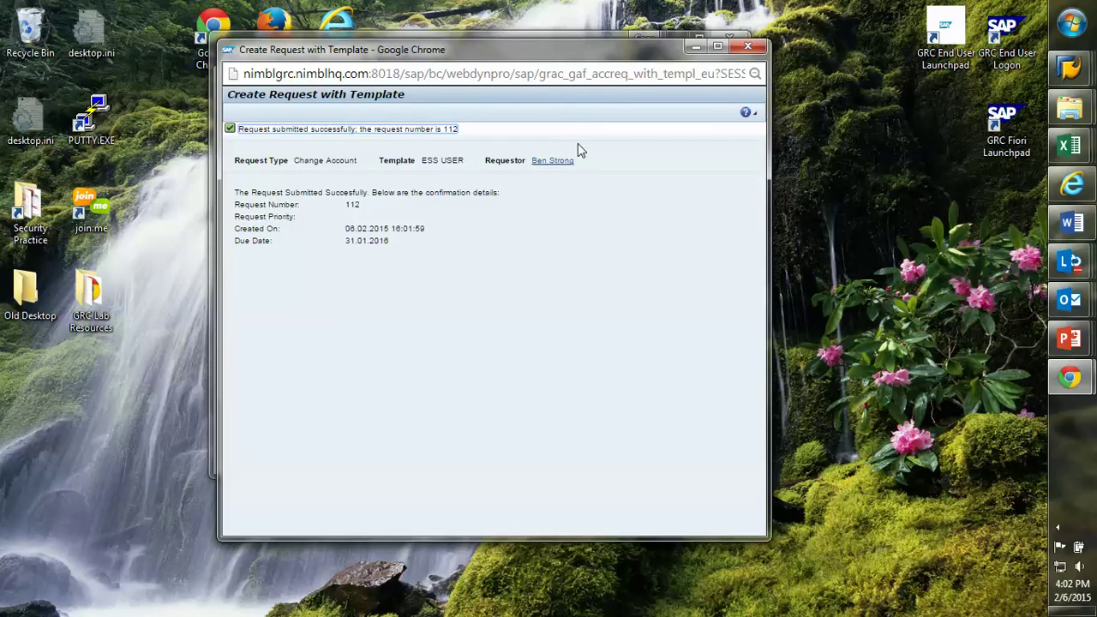
{"action": "left_click", "coordinate": [748, 45]}
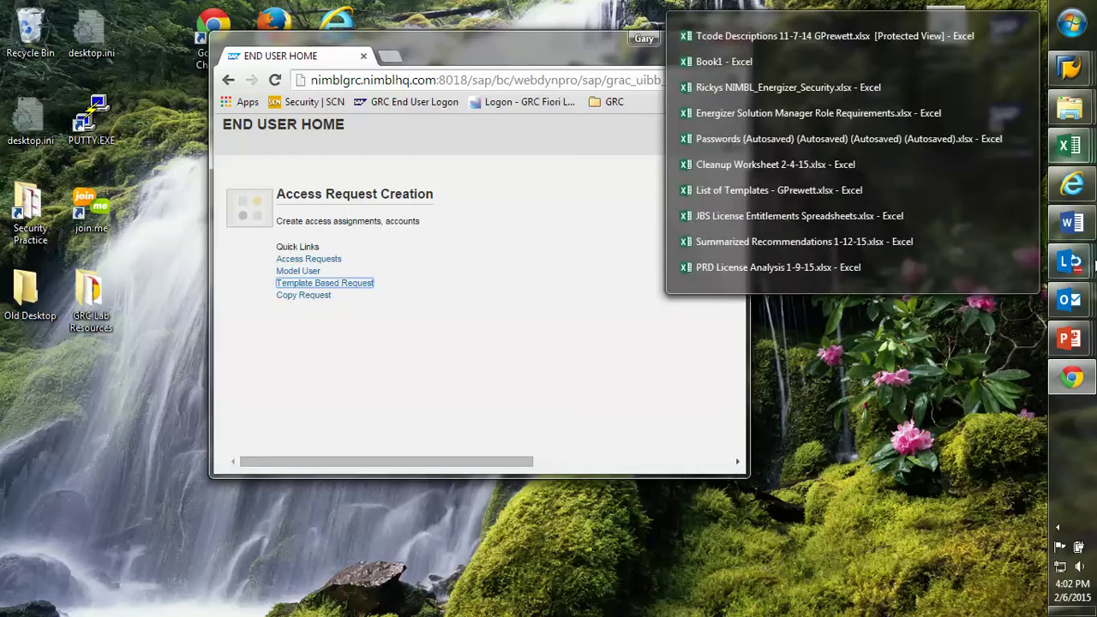
- Open the Workflow System's Approve/Reject Access Request email in Outlook, dismissing the SAP connection error
{"action": "mouse_move", "coordinate": [1082, 300]}
{"action": "left_click", "coordinate": [943, 180]}
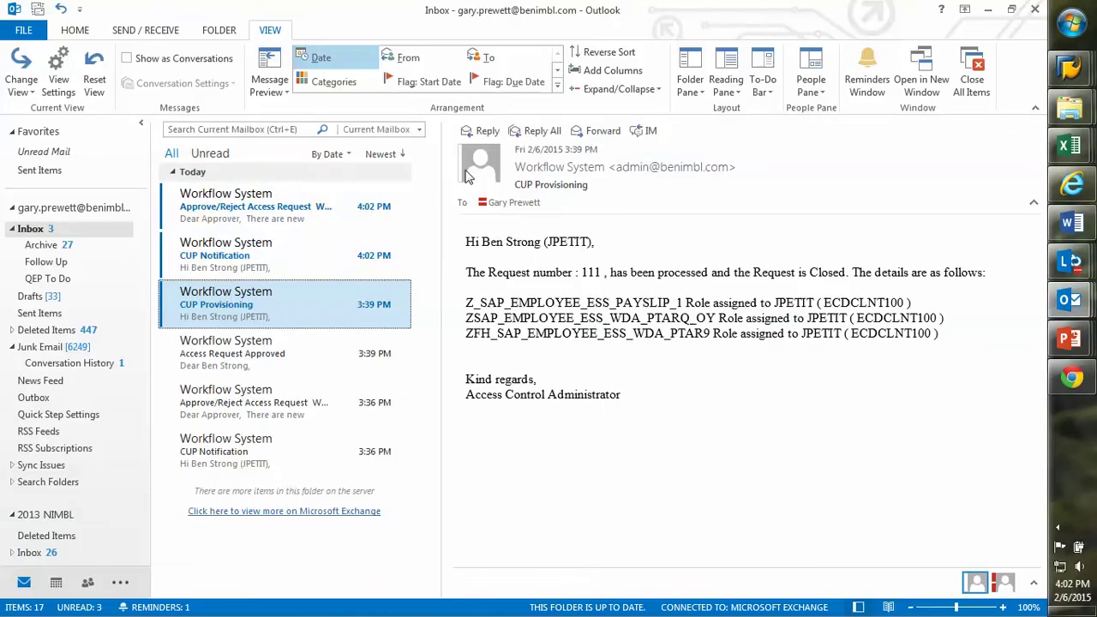
{"action": "left_click", "coordinate": [264, 448], "text": "shift"}
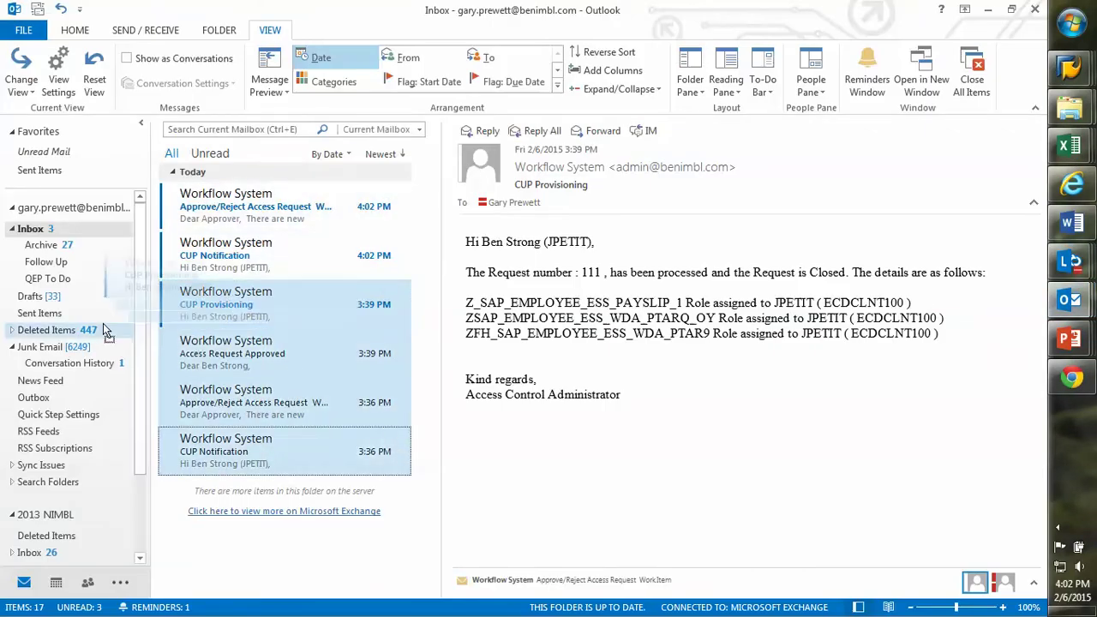
{"action": "left_click", "coordinate": [288, 270]}
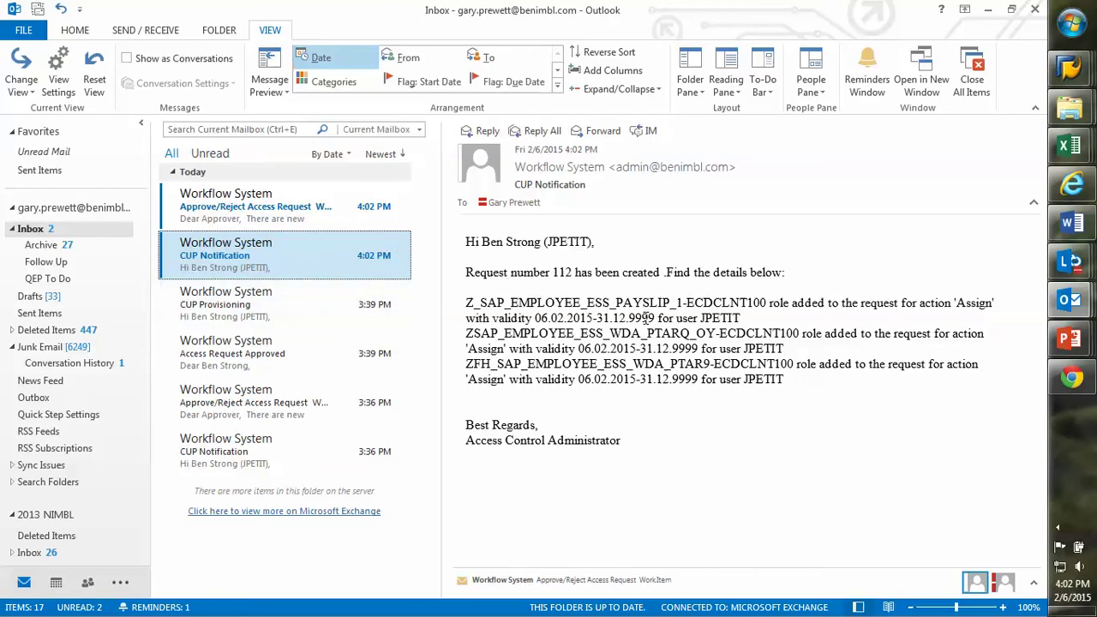
{"action": "left_click", "coordinate": [261, 225]}
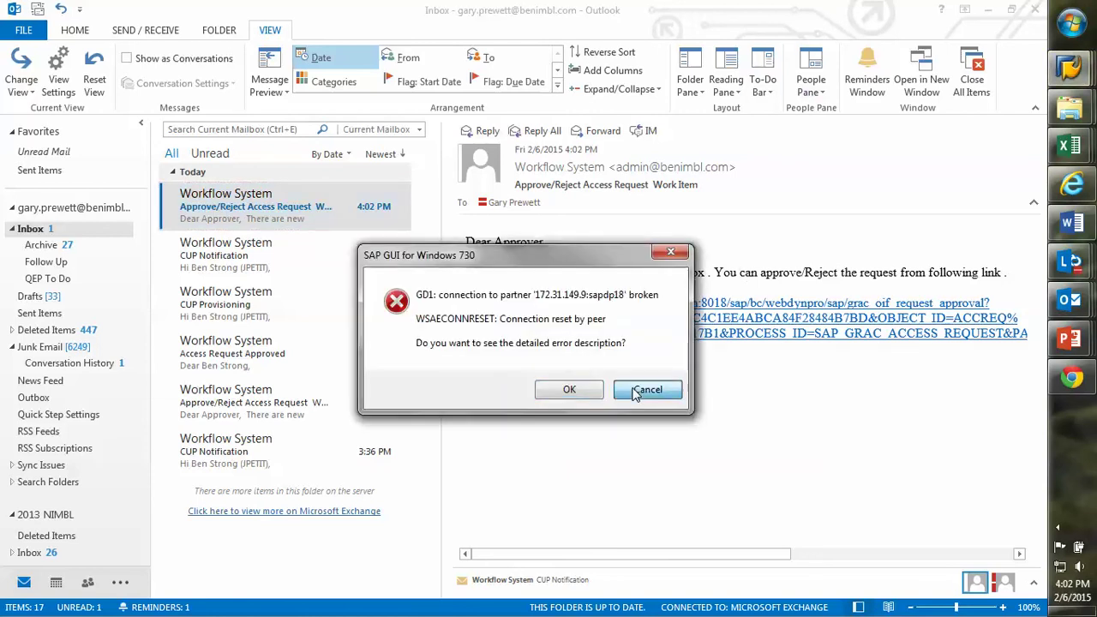
{"action": "left_click", "coordinate": [642, 392]}
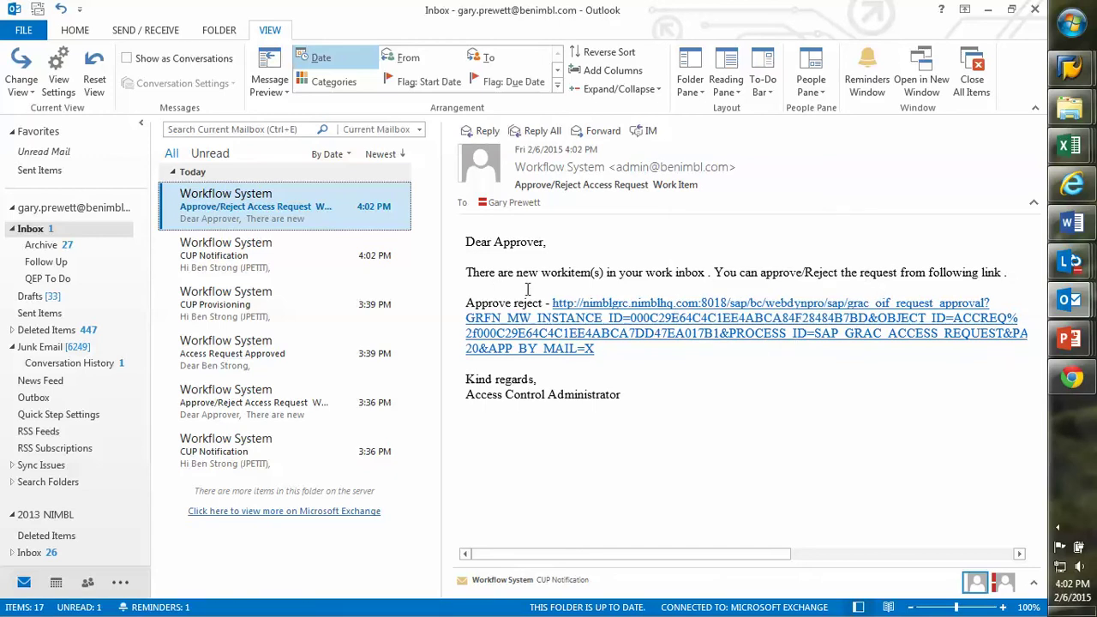
- Open request 112's approval page from the email link in a maximized Chrome and check Other Actions
{"action": "left_click", "coordinate": [668, 312]}
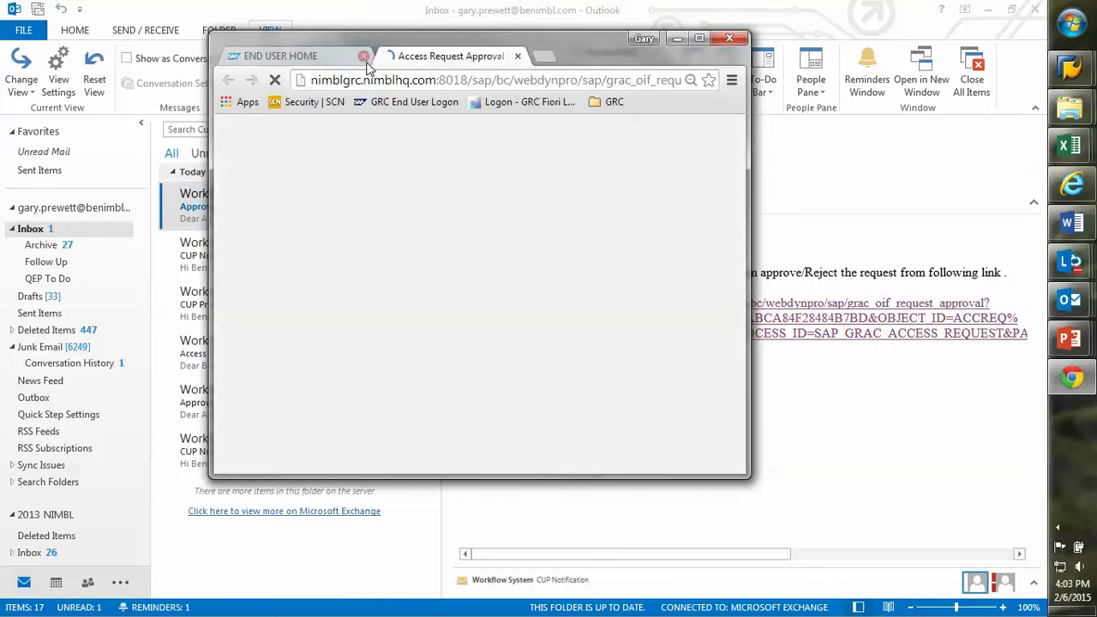
{"action": "left_click", "coordinate": [364, 57]}
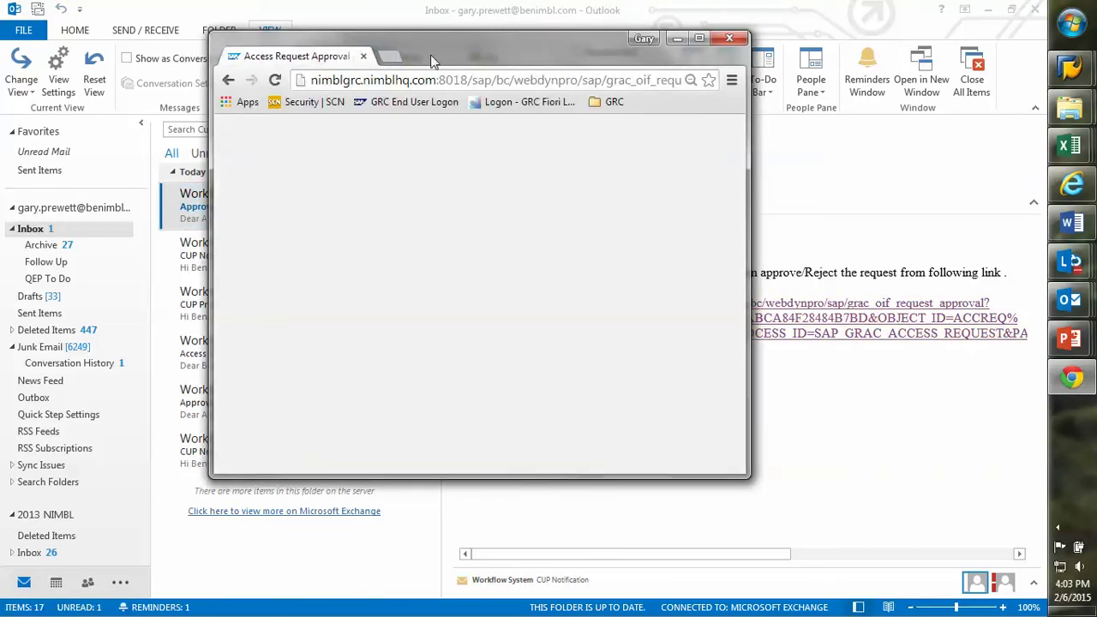
{"action": "left_click", "coordinate": [697, 40]}
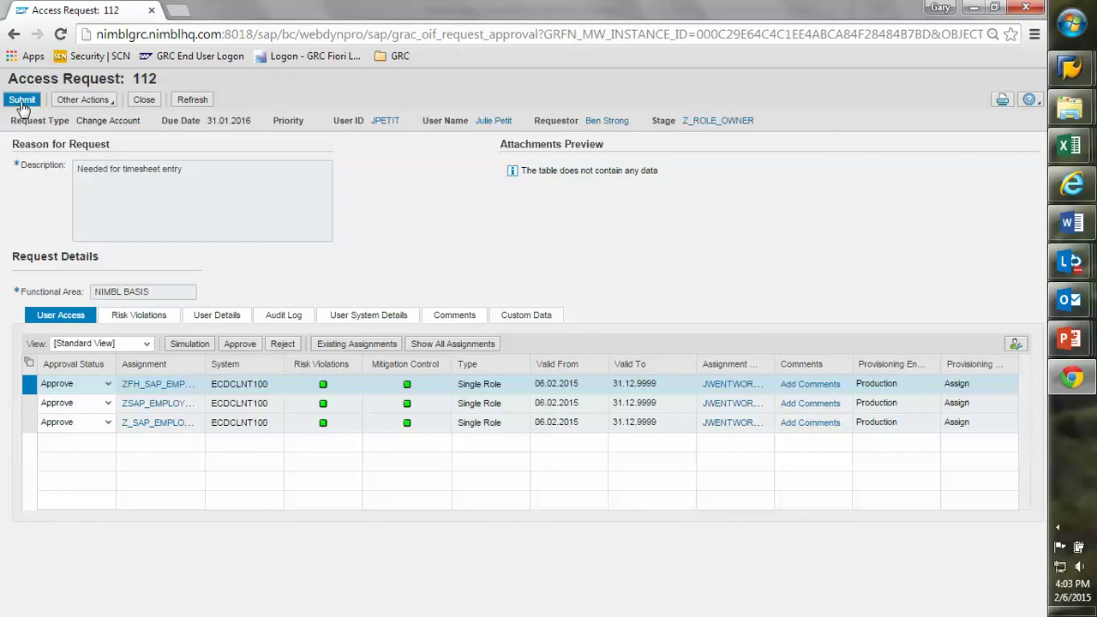
{"action": "left_click", "coordinate": [109, 107]}
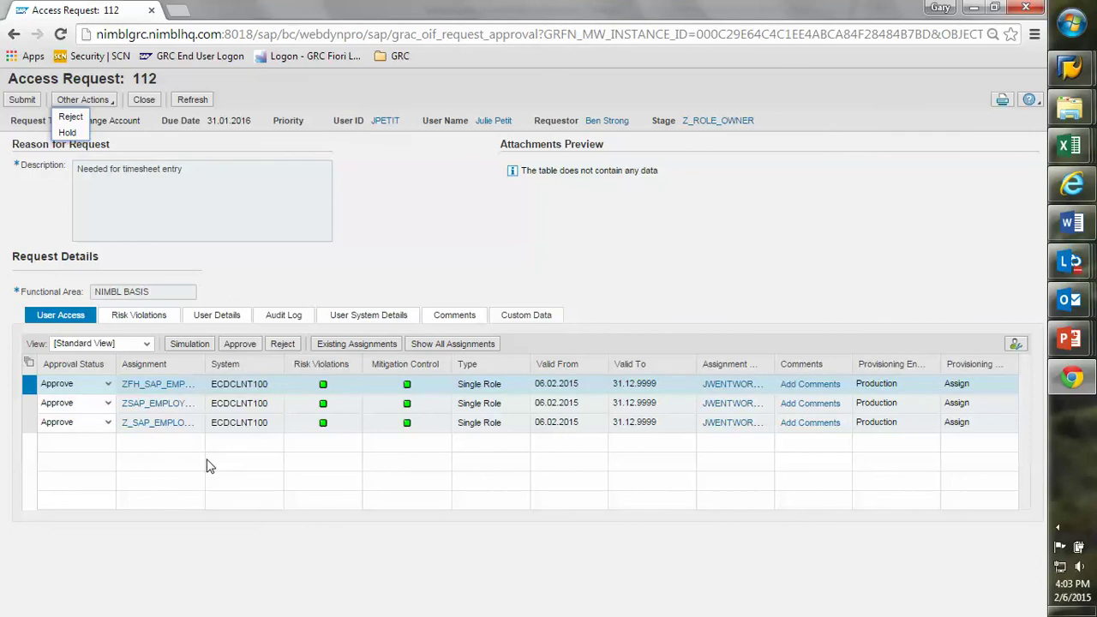
{"action": "left_click", "coordinate": [342, 269]}
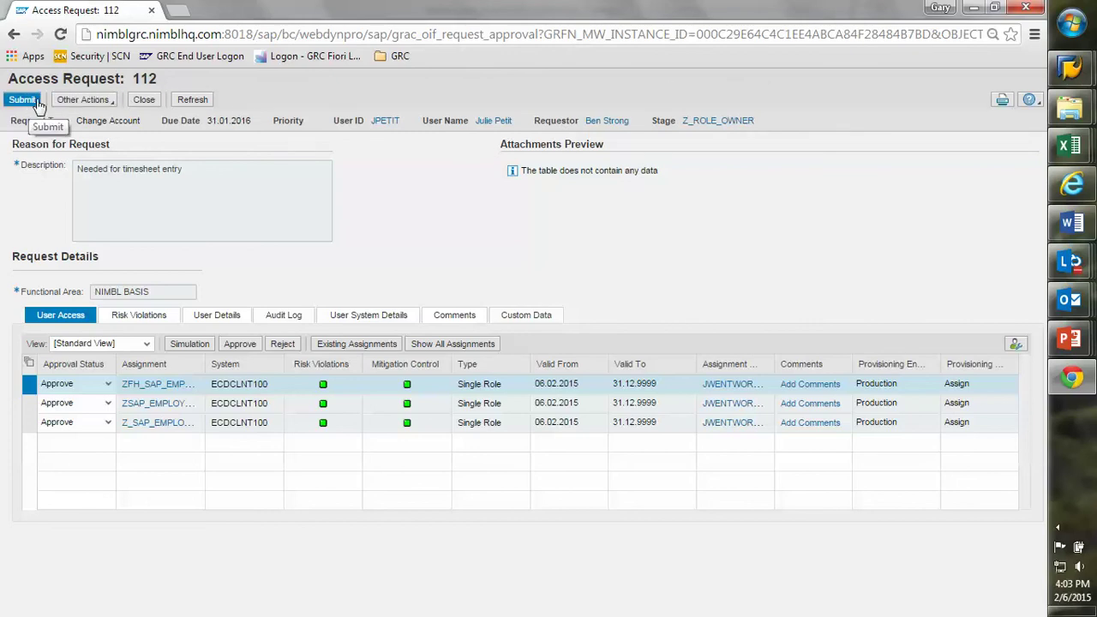
- Close the GRC approval window and shrink the Fiori Launchpad Chrome window to phone size
{"action": "left_click", "coordinate": [1026, 8]}
{"action": "key", "text": "super+d"}
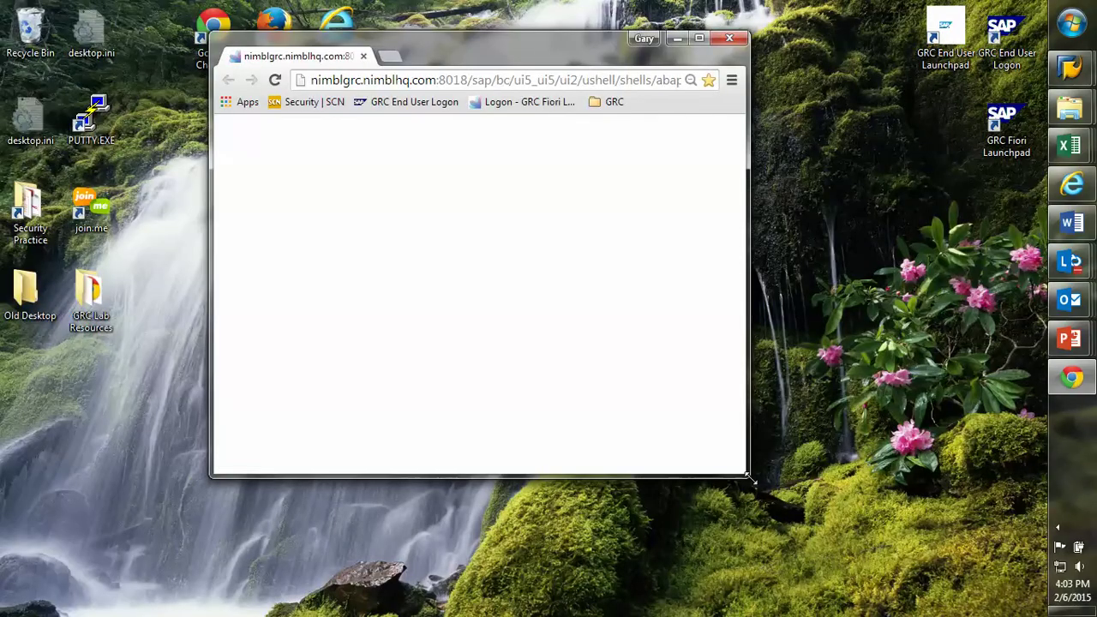
{"action": "left_click_drag", "start_coordinate": [747, 474], "coordinate": [487, 467]}
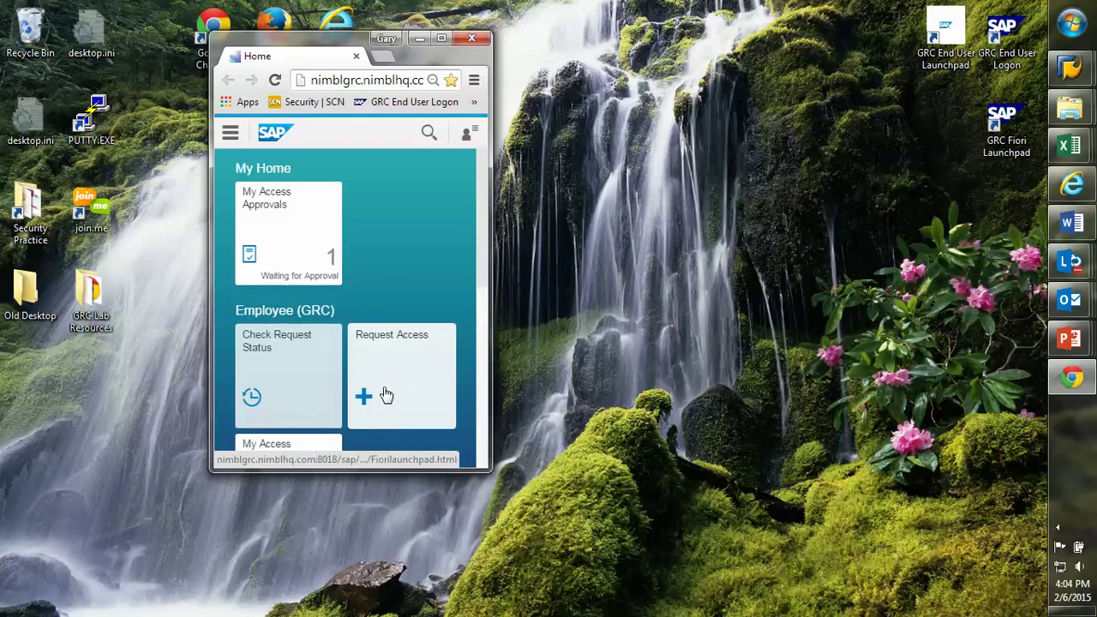
- Open request 112 from My Access Approvals, inspect an ESS Leave Request role, then view its Info tab
{"action": "left_click", "coordinate": [313, 267]}
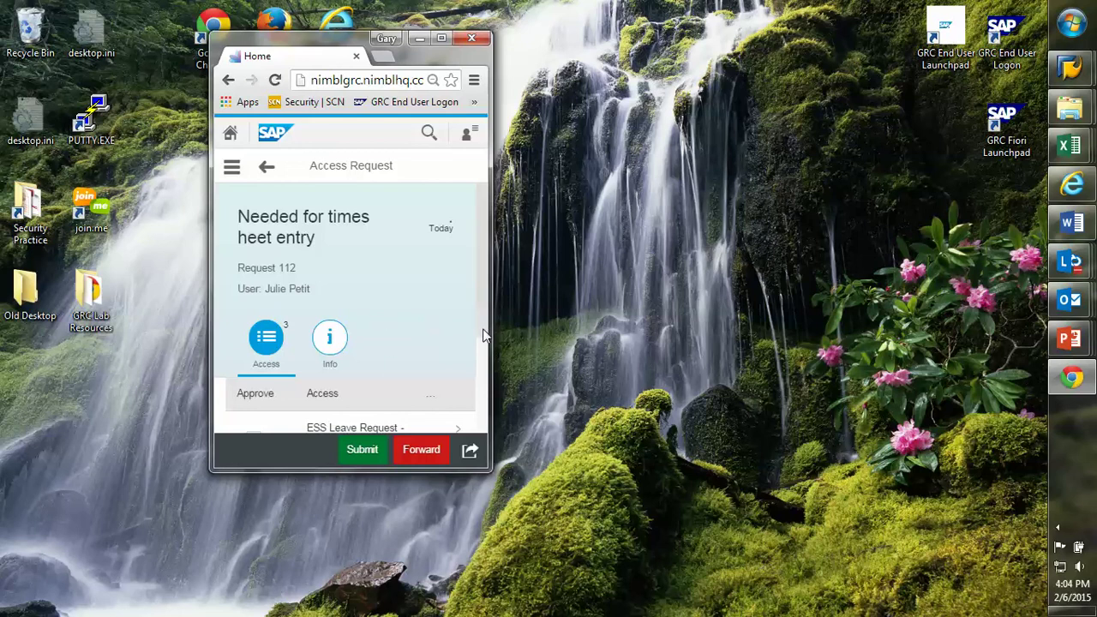
{"action": "scroll", "coordinate": [480, 336], "scroll_direction": "down", "scroll_amount": 1}
{"action": "scroll", "coordinate": [493, 343], "scroll_direction": "down", "scroll_amount": 1}
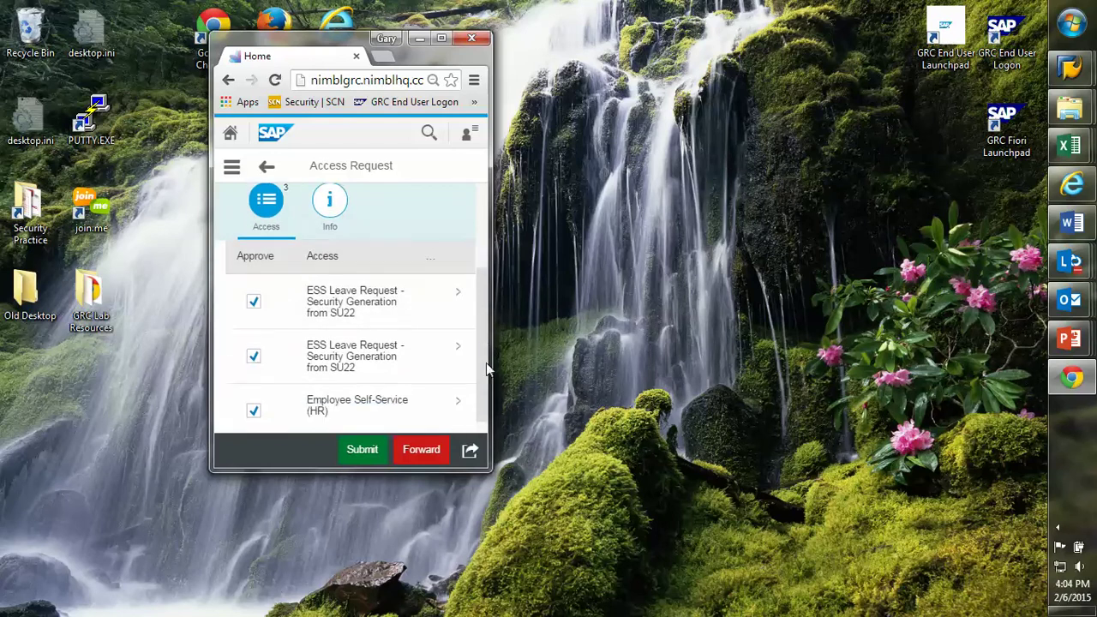
{"action": "left_click", "coordinate": [446, 288]}
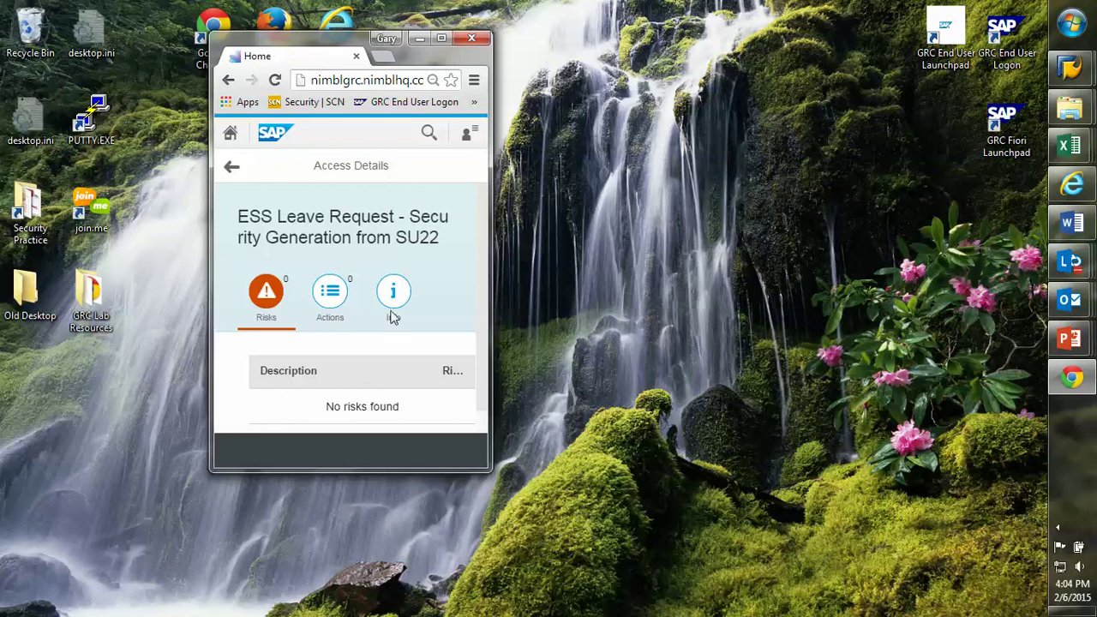
{"action": "left_click", "coordinate": [231, 170]}
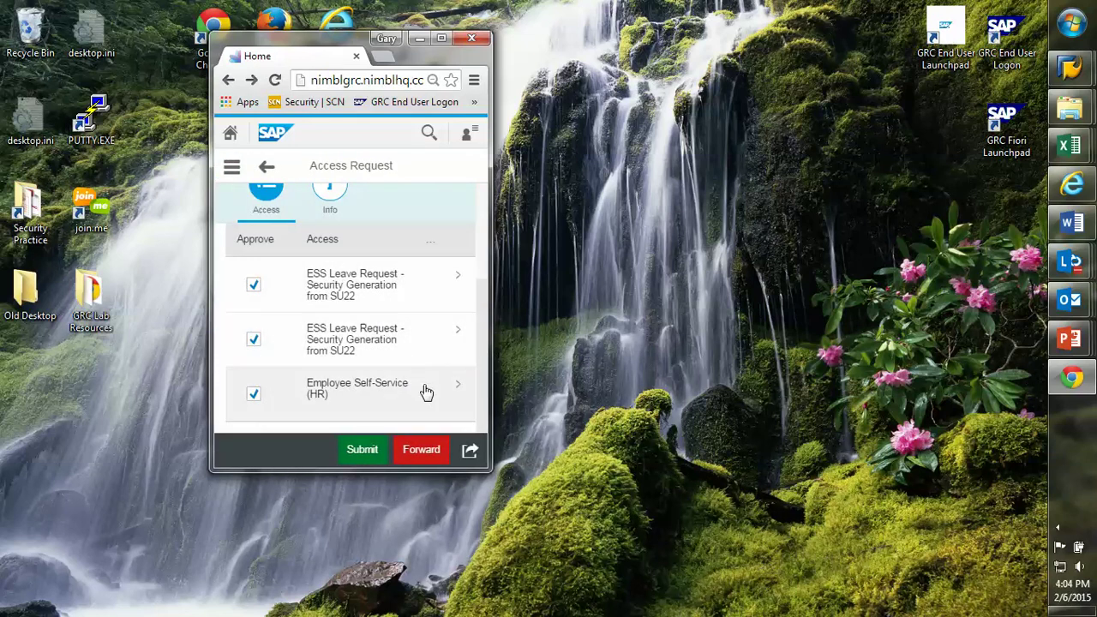
{"action": "scroll", "coordinate": [360, 221], "scroll_direction": "up", "scroll_amount": 3}
{"action": "left_click", "coordinate": [341, 358]}
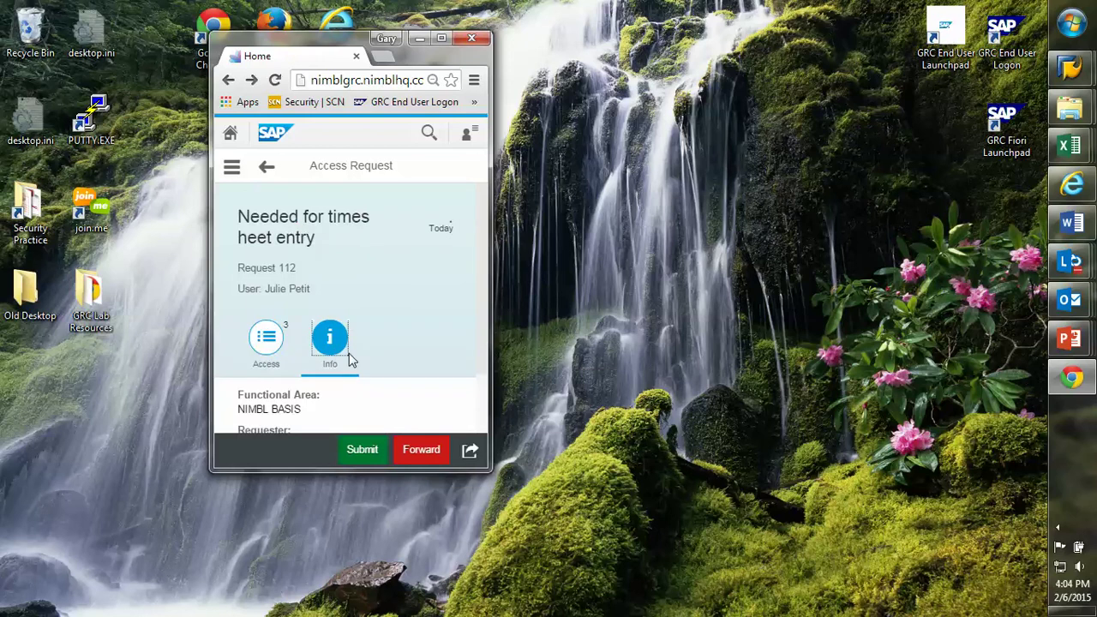
{"action": "scroll", "coordinate": [454, 343], "scroll_direction": "down", "scroll_amount": 2}
{"action": "scroll", "coordinate": [440, 348], "scroll_direction": "up", "scroll_amount": 2}
- Submit request 112 approving all 3 items with the comment 'Access approved.'
{"action": "left_click", "coordinate": [375, 457]}
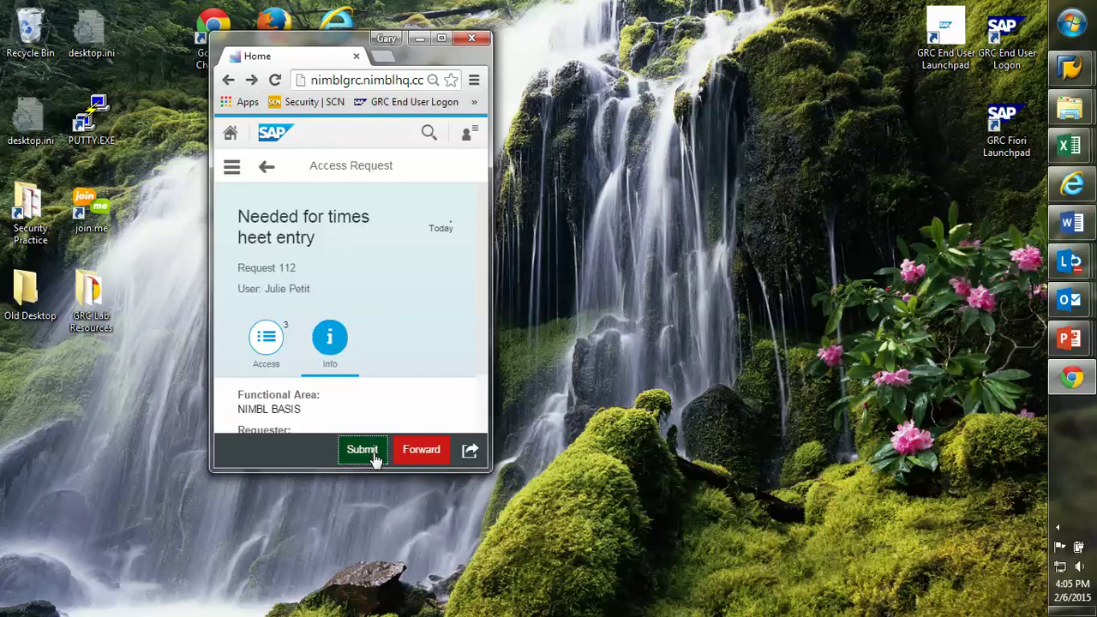
{"action": "left_click", "coordinate": [316, 304]}
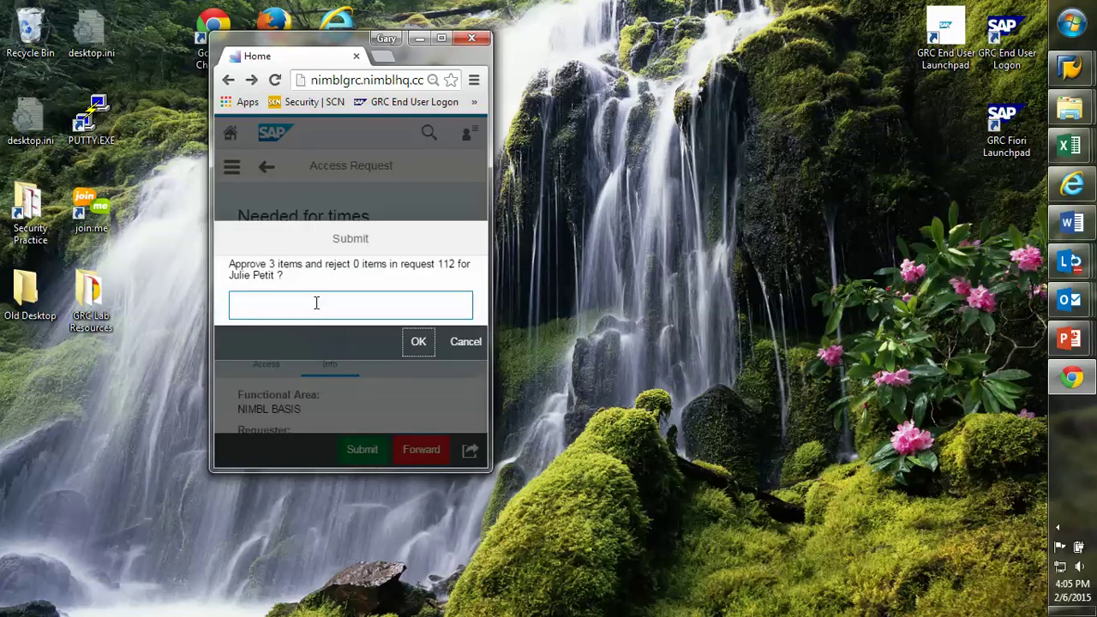
{"action": "type", "text": "Access approved"}
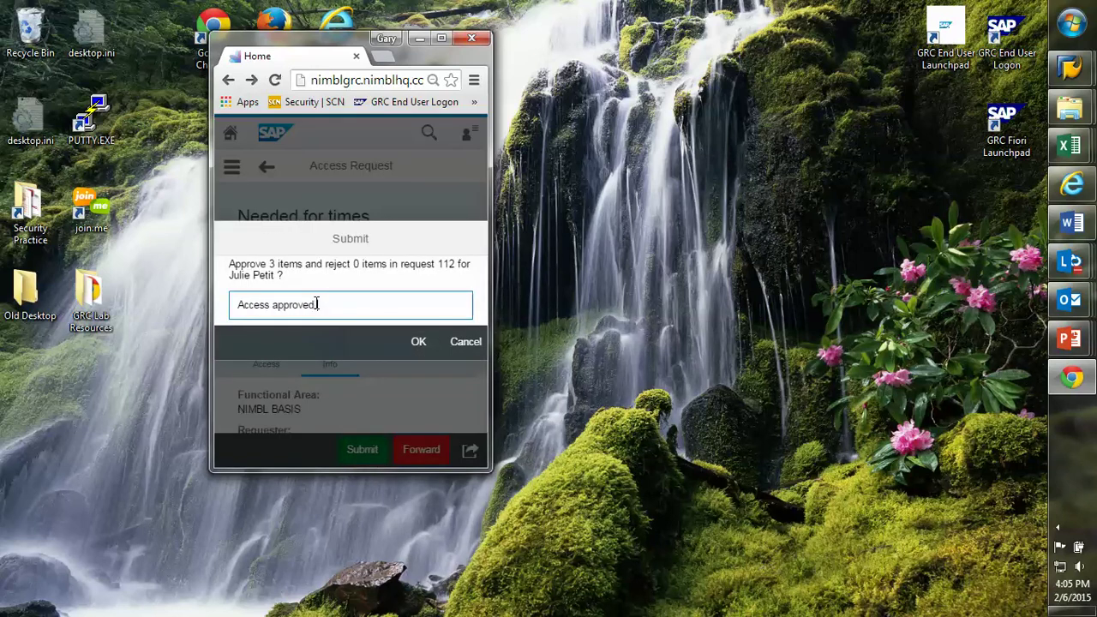
{"action": "type", "text": "."}
{"action": "left_click", "coordinate": [428, 353]}
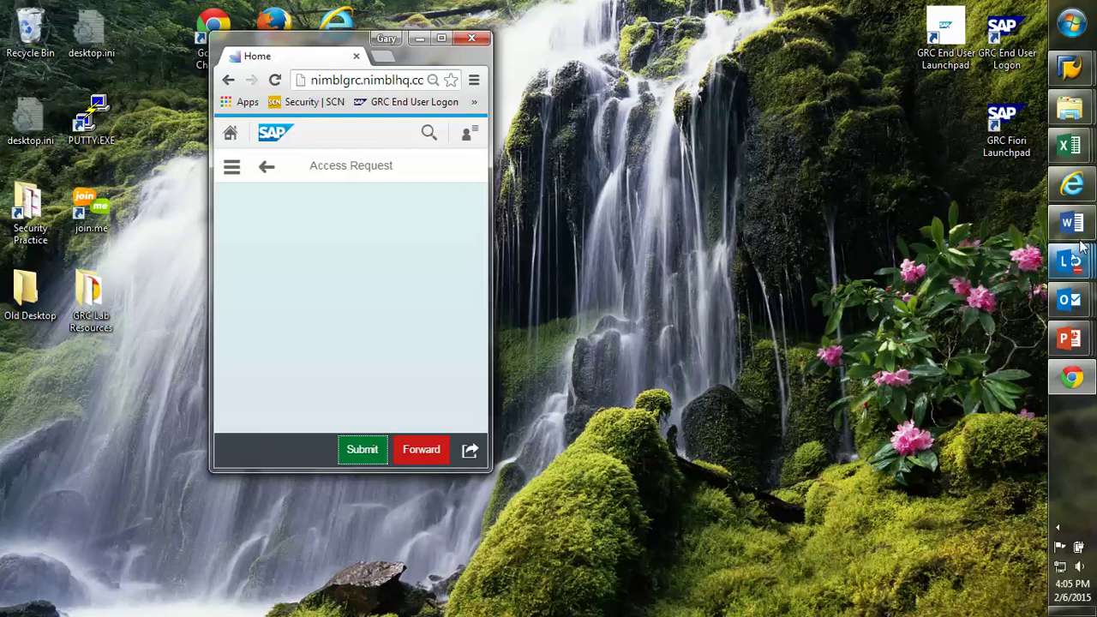
- Read the new 'Access Request Approved' email for request 112 in the Outlook inbox
{"action": "mouse_move", "coordinate": [1078, 204]}
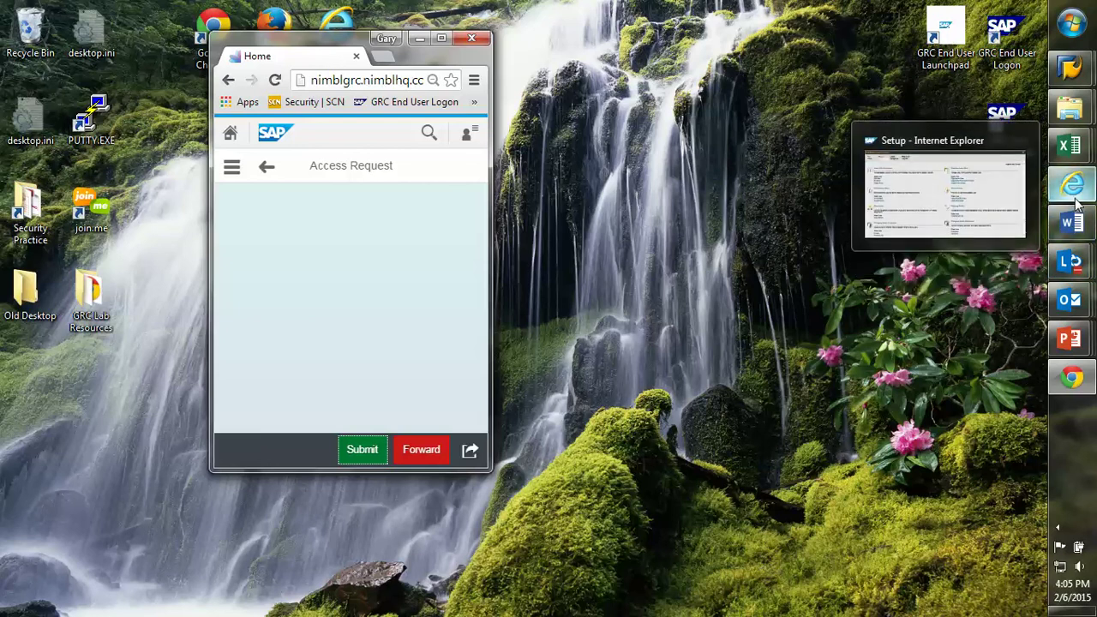
{"action": "mouse_move", "coordinate": [1084, 290]}
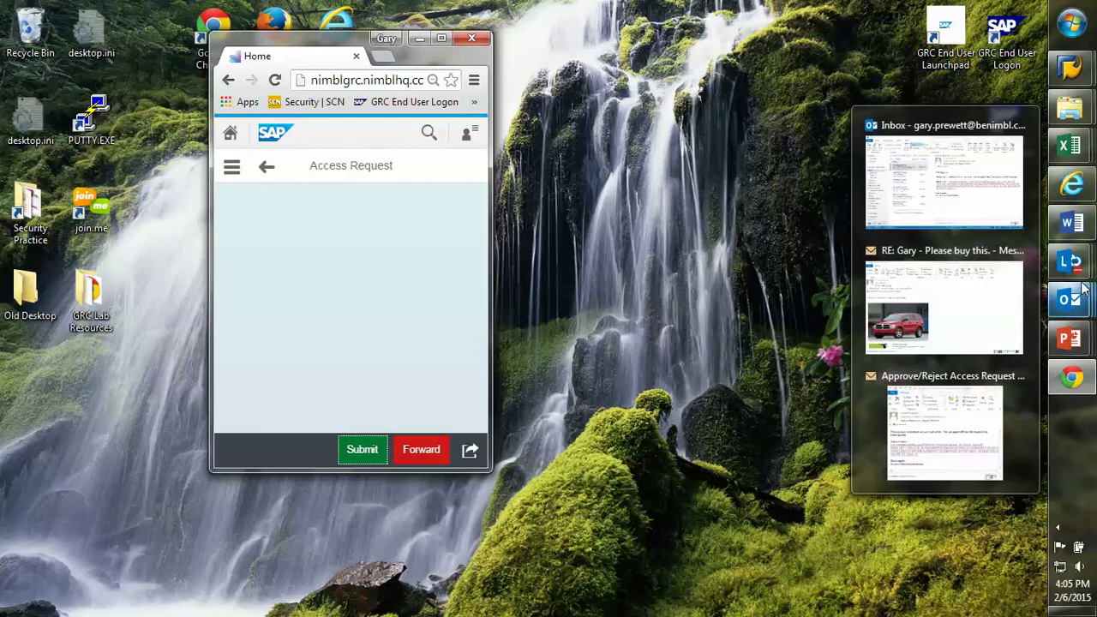
{"action": "left_click", "coordinate": [939, 179]}
{"action": "left_click", "coordinate": [286, 221]}
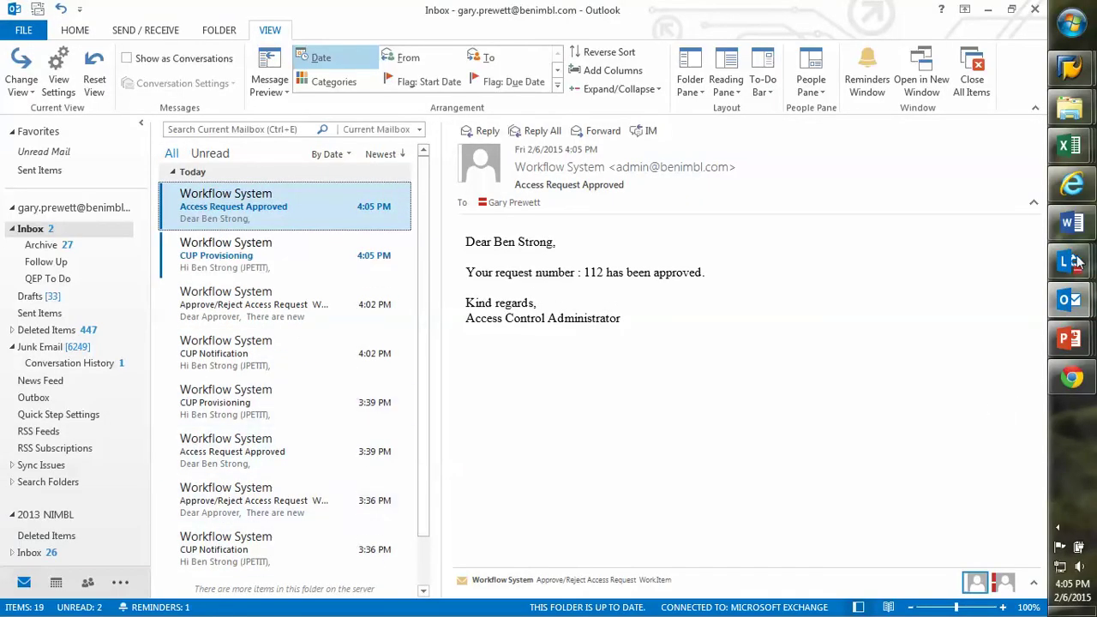
- Display the requested user in SU01 and view its three ESS roles on the Roles tab
{"action": "mouse_move", "coordinate": [1082, 77]}
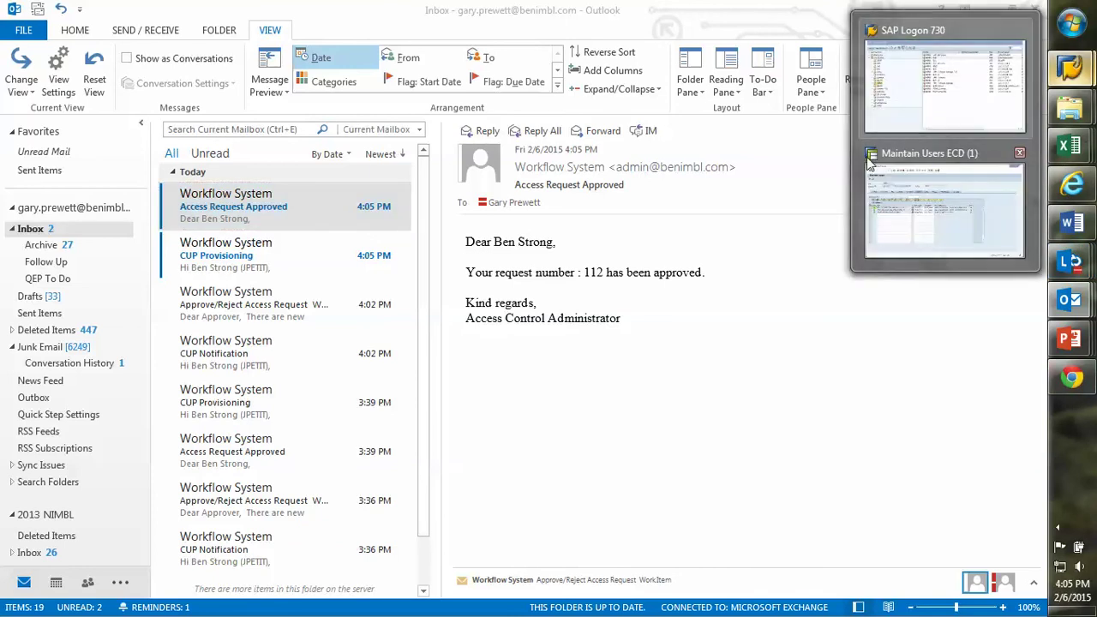
{"action": "left_click", "coordinate": [928, 188]}
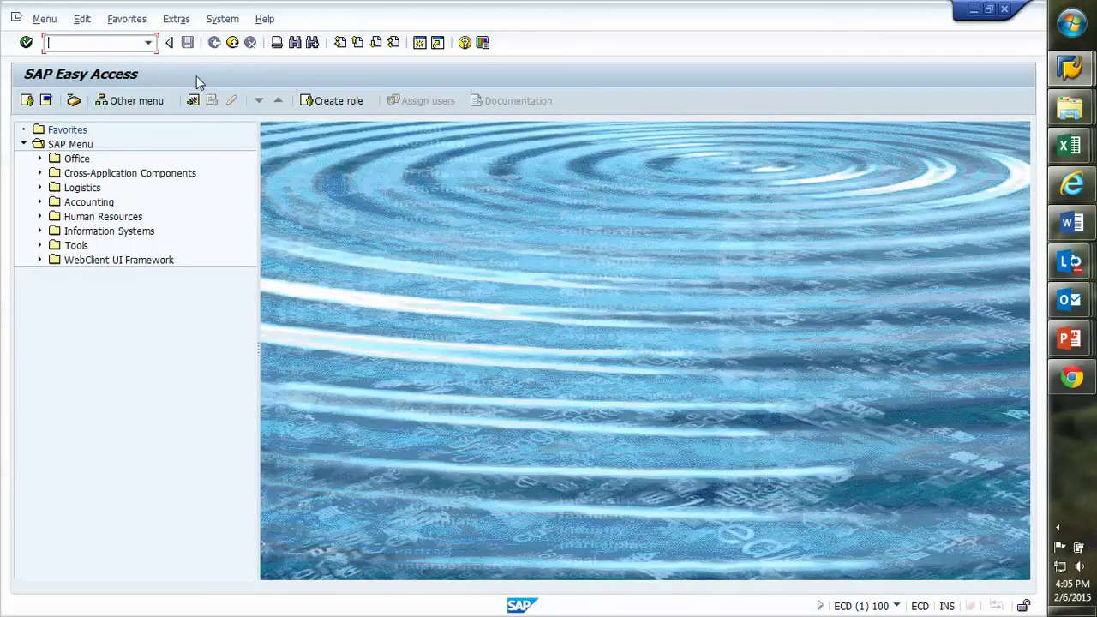
{"action": "key", "text": "Return"}
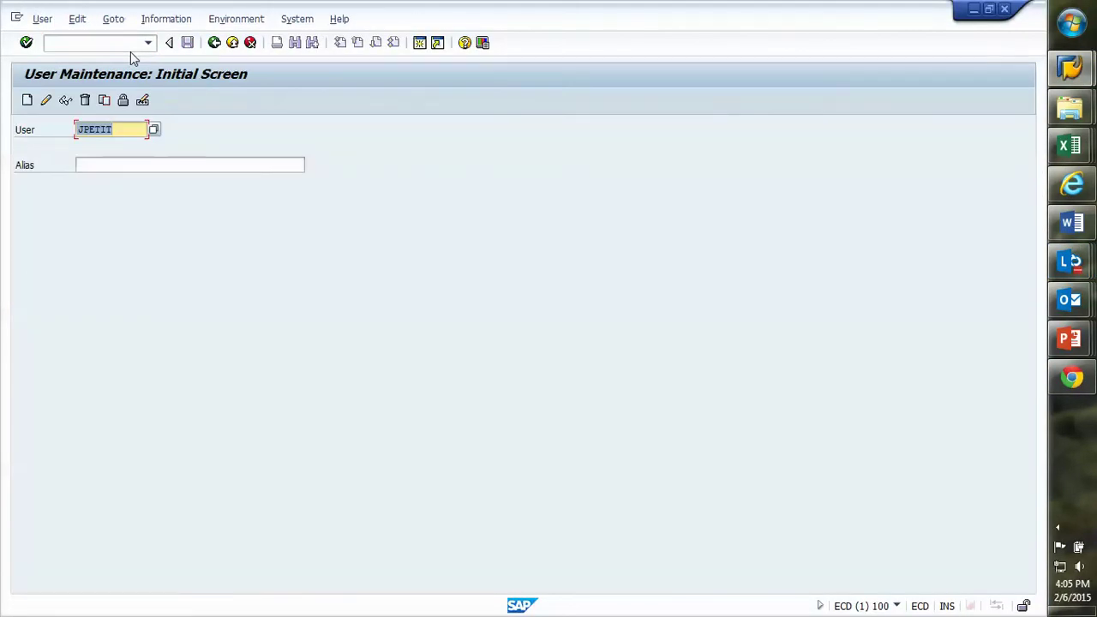
{"action": "key", "text": "Return"}
{"action": "left_click", "coordinate": [65, 101]}
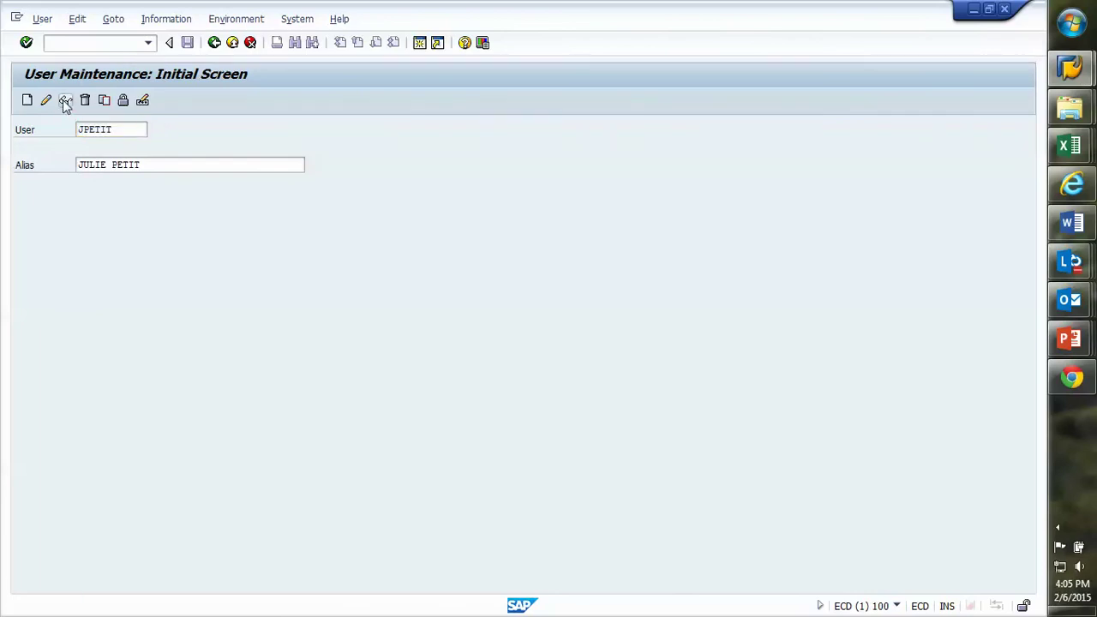
{"action": "left_click", "coordinate": [345, 186]}
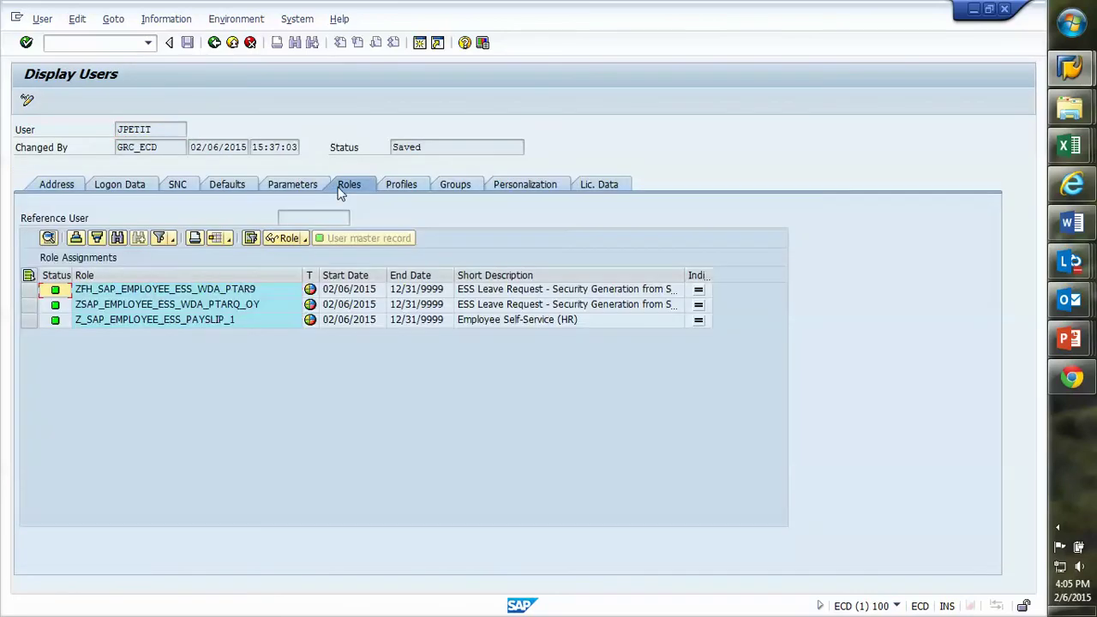